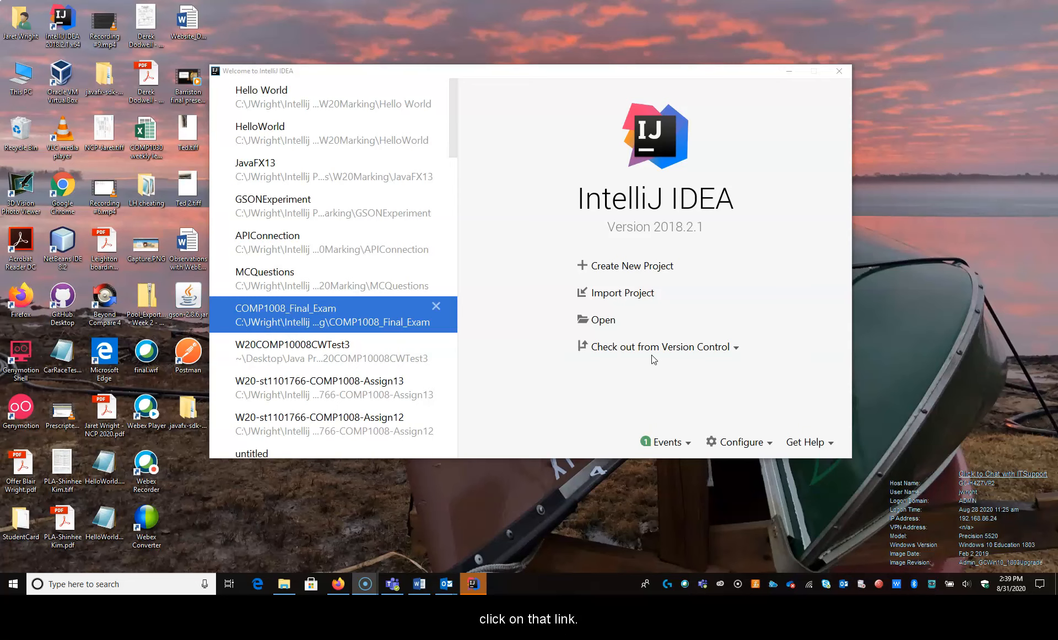
{"action": "left_click", "coordinate": [652, 347]}
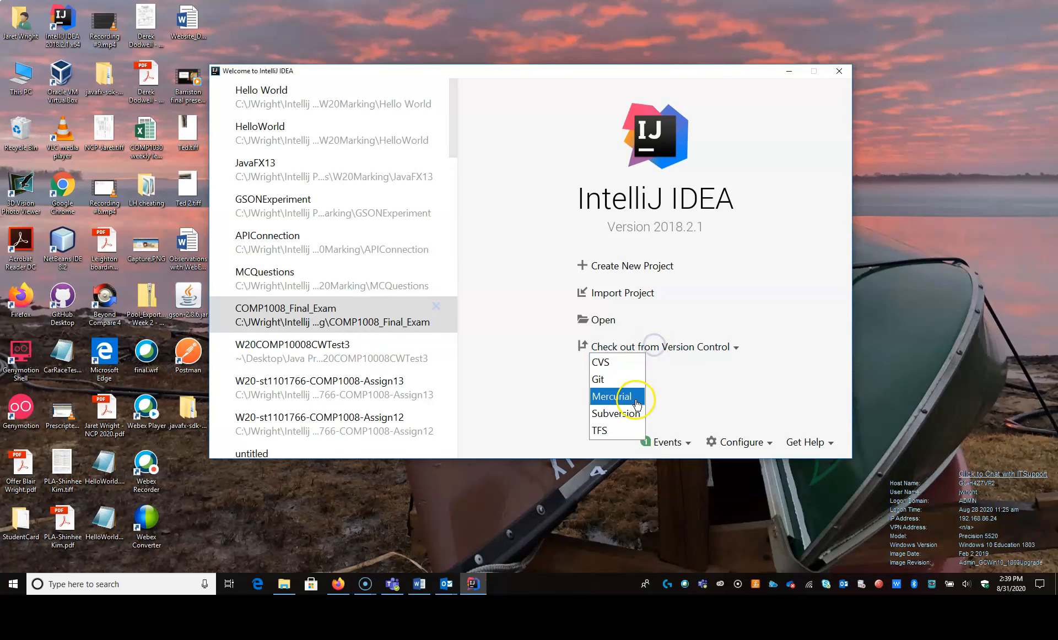
{"action": "left_click", "coordinate": [616, 380]}
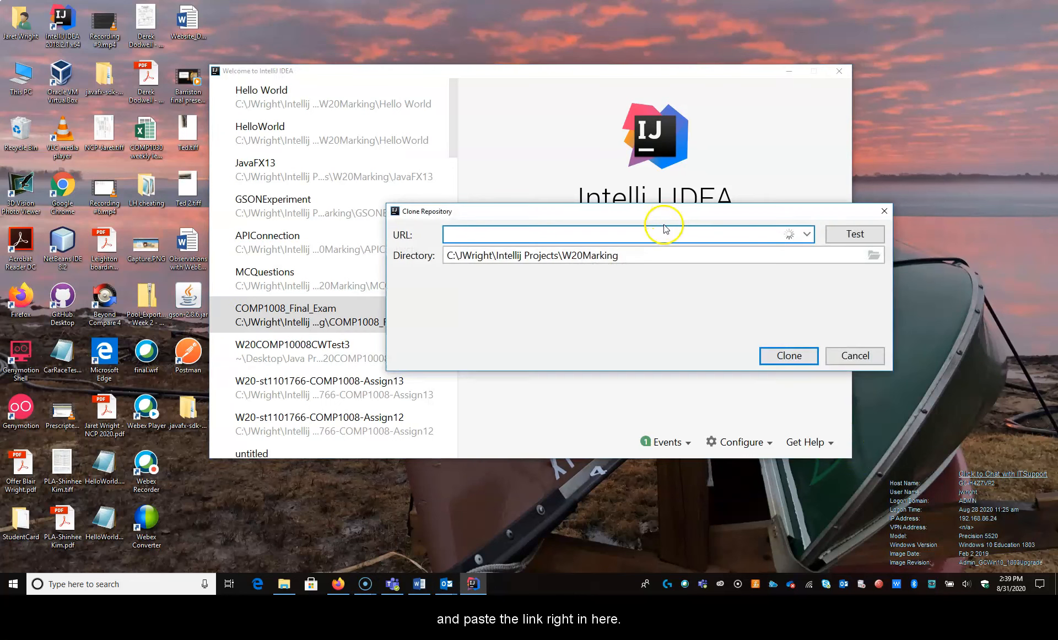
{"action": "left_click", "coordinate": [854, 355]}
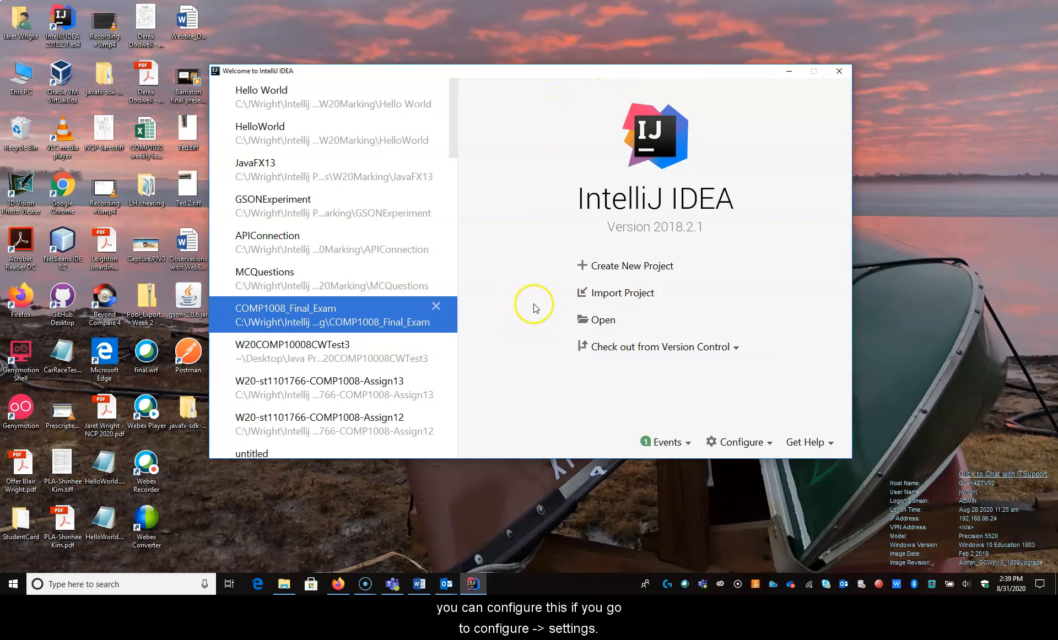
- Set the appearance theme to Darcula in the default settings and apply the change
{"action": "left_click", "coordinate": [713, 446]}
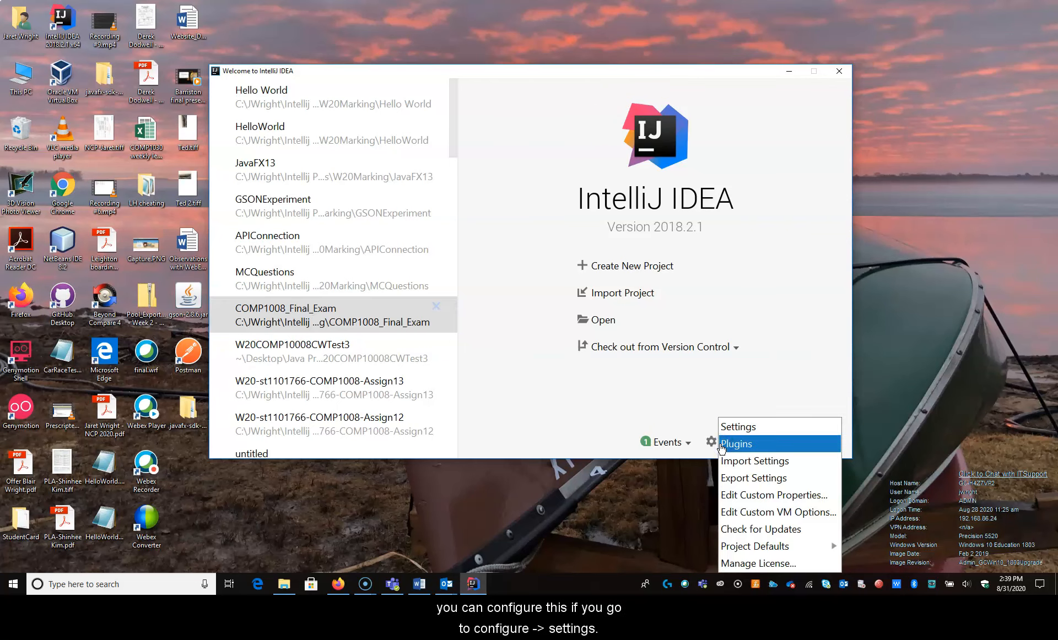
{"action": "left_click", "coordinate": [728, 427]}
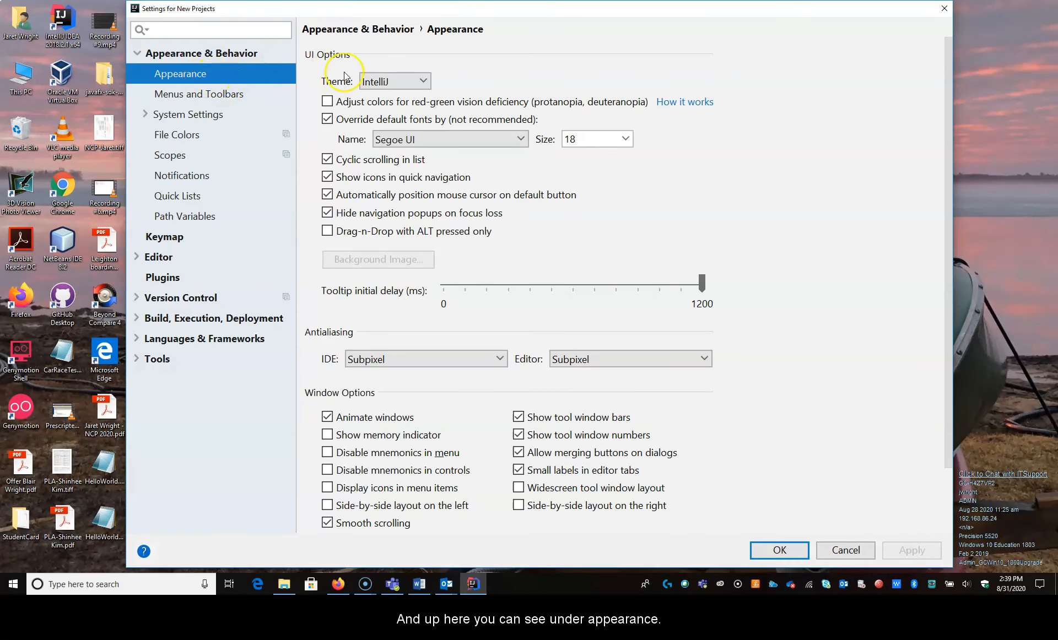
{"action": "left_click", "coordinate": [376, 87]}
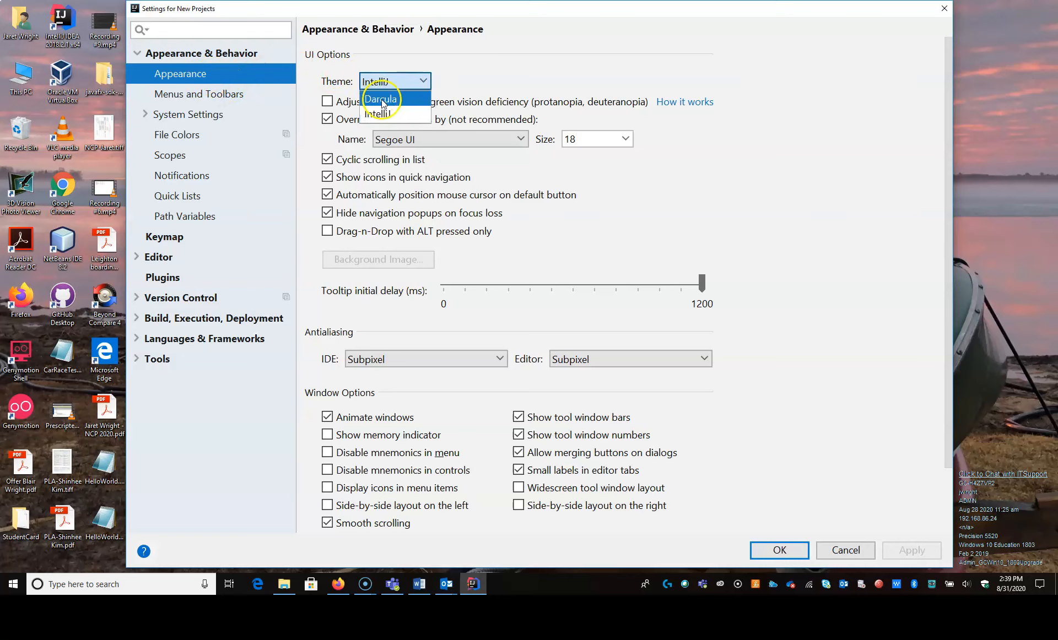
{"action": "left_click", "coordinate": [383, 101]}
{"action": "left_click", "coordinate": [911, 560]}
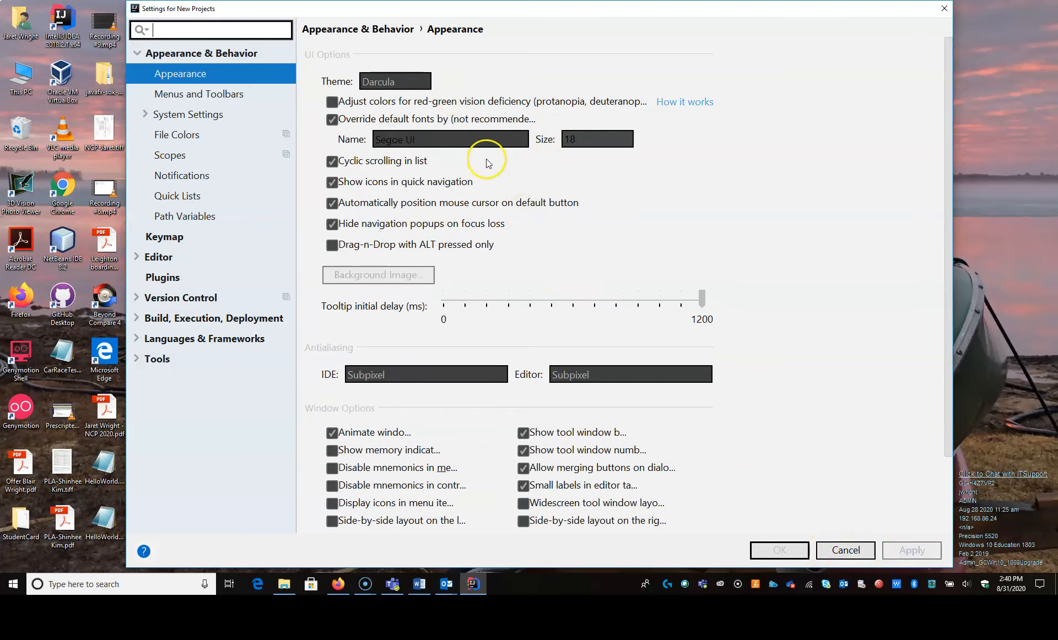
{"action": "left_click", "coordinate": [778, 554]}
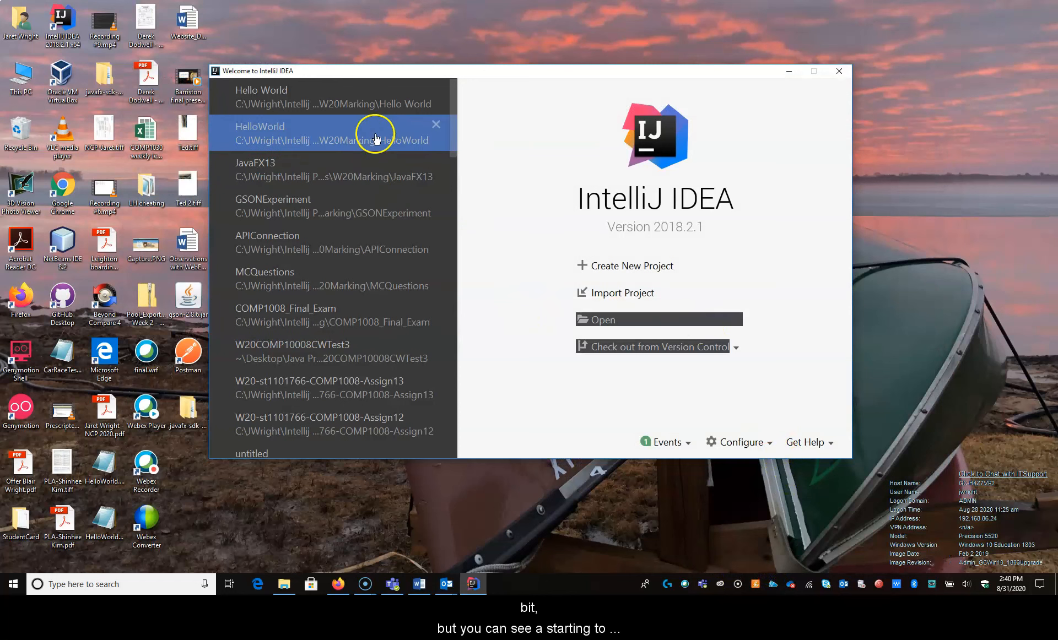
{"action": "left_click", "coordinate": [555, 390]}
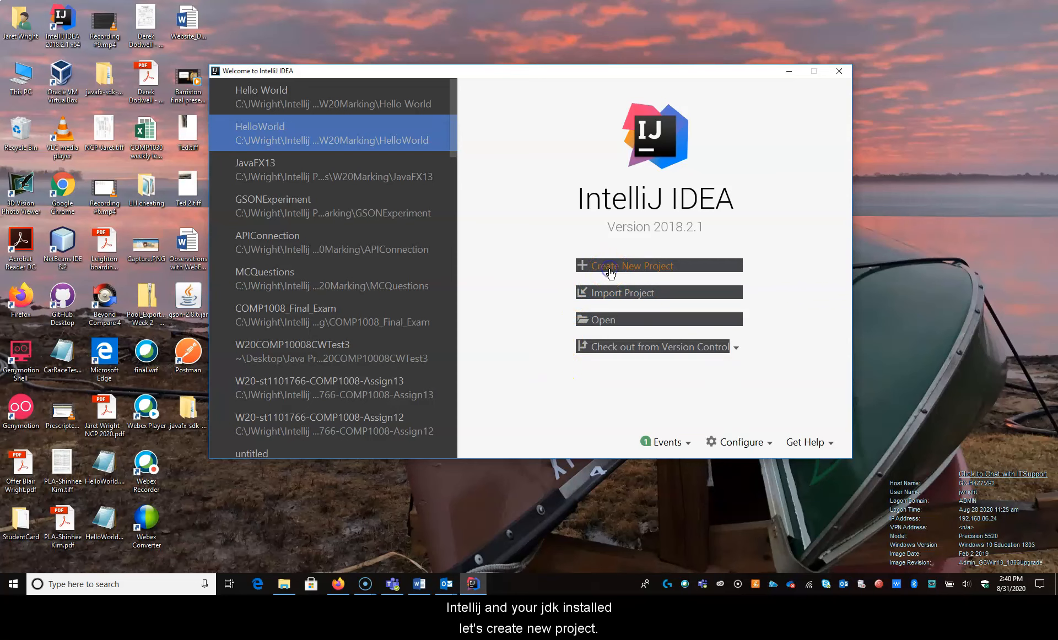
- Start a new Java project and set its SDK to the jdk-14.0.2 folder in C:\Program Files\Java
{"action": "left_click", "coordinate": [630, 259]}
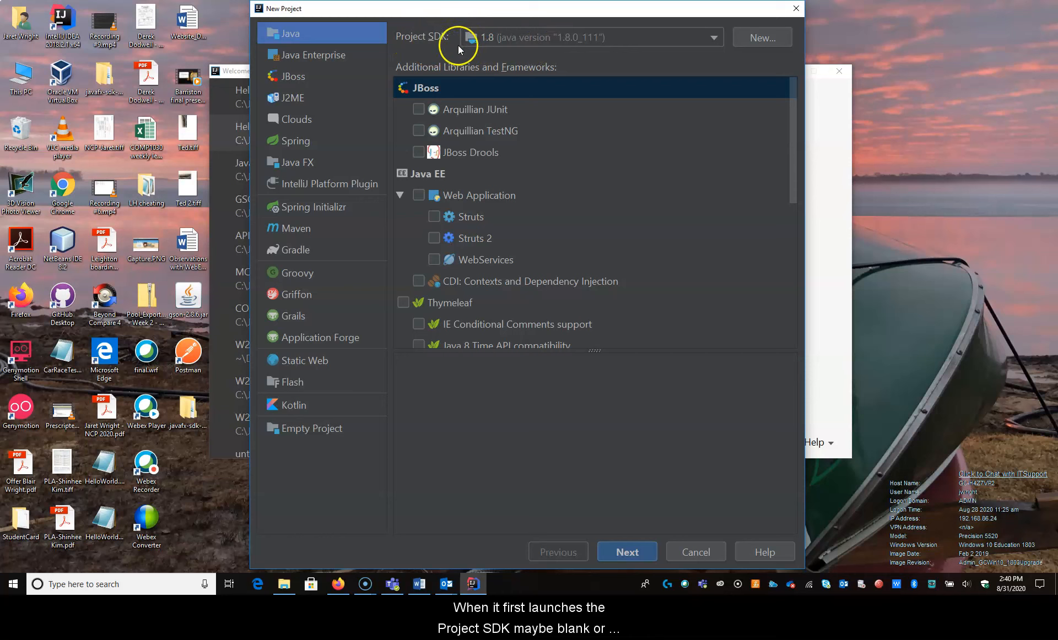
{"action": "left_click", "coordinate": [768, 37]}
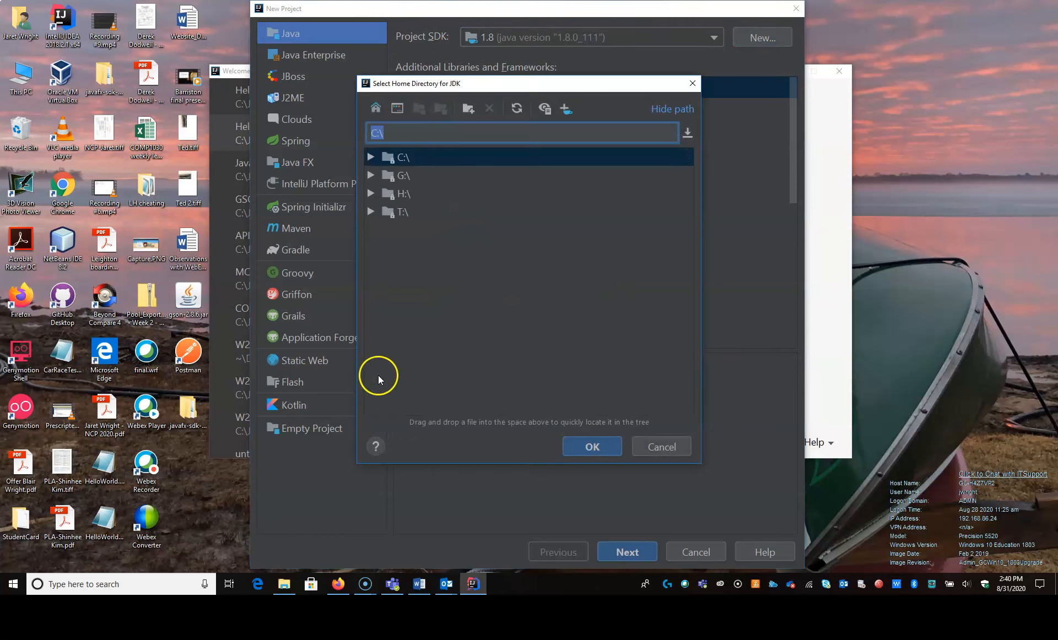
{"action": "left_click", "coordinate": [371, 157]}
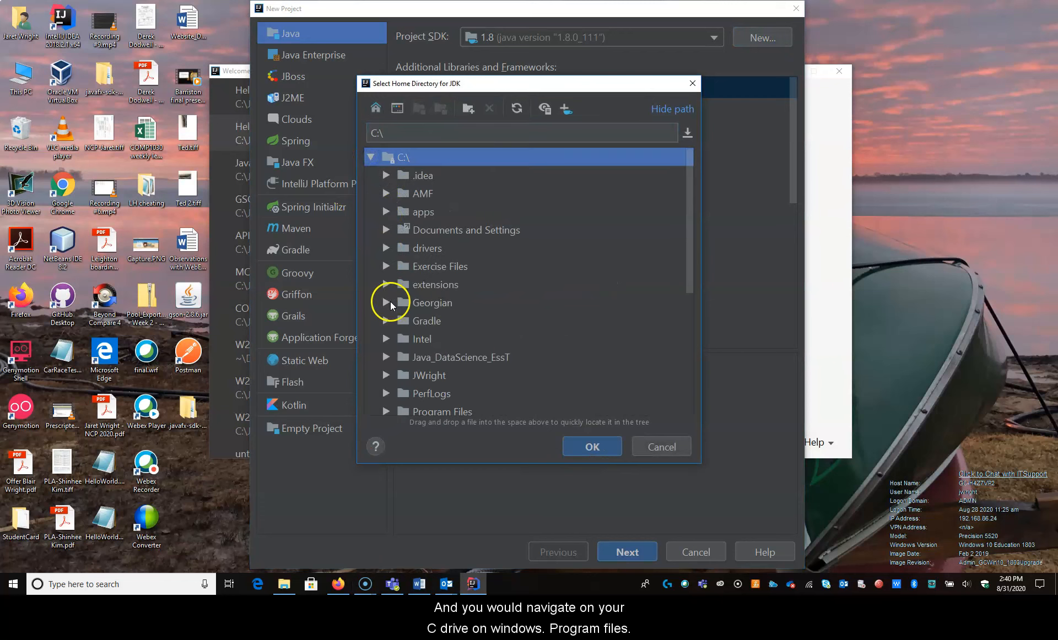
{"action": "scroll", "coordinate": [385, 355], "scroll_direction": "down", "scroll_amount": 1}
{"action": "left_click", "coordinate": [389, 352]}
{"action": "scroll", "coordinate": [398, 382], "scroll_direction": "down", "scroll_amount": 3}
{"action": "scroll", "coordinate": [397, 382], "scroll_direction": "down", "scroll_amount": 1}
{"action": "left_click", "coordinate": [398, 330]}
{"action": "scroll", "coordinate": [433, 346], "scroll_direction": "down", "scroll_amount": 1}
{"action": "scroll", "coordinate": [452, 281], "scroll_direction": "down", "scroll_amount": 1}
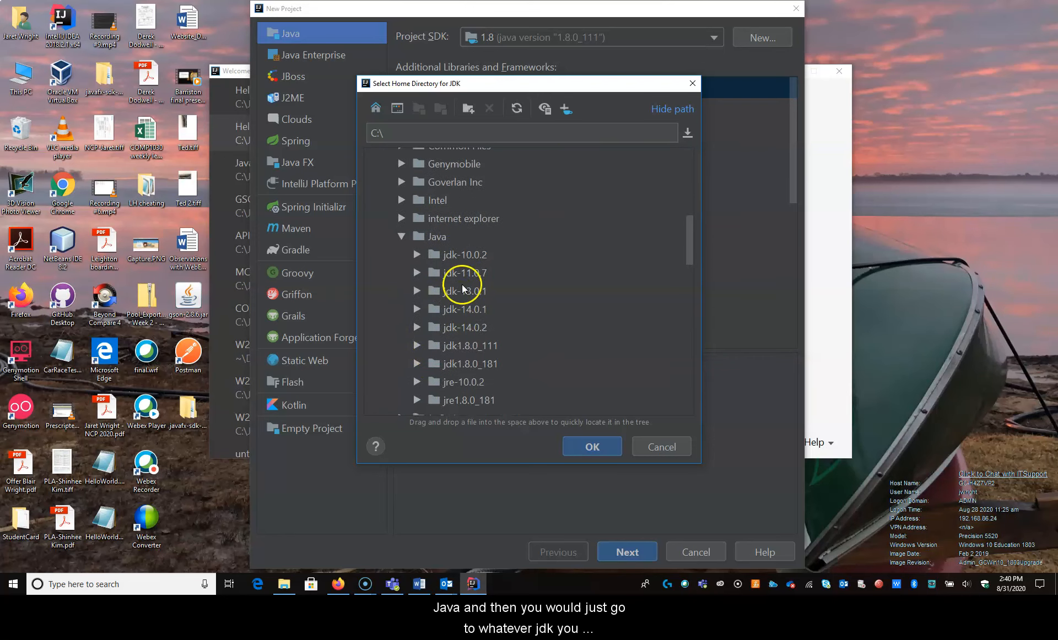
{"action": "left_click", "coordinate": [464, 327]}
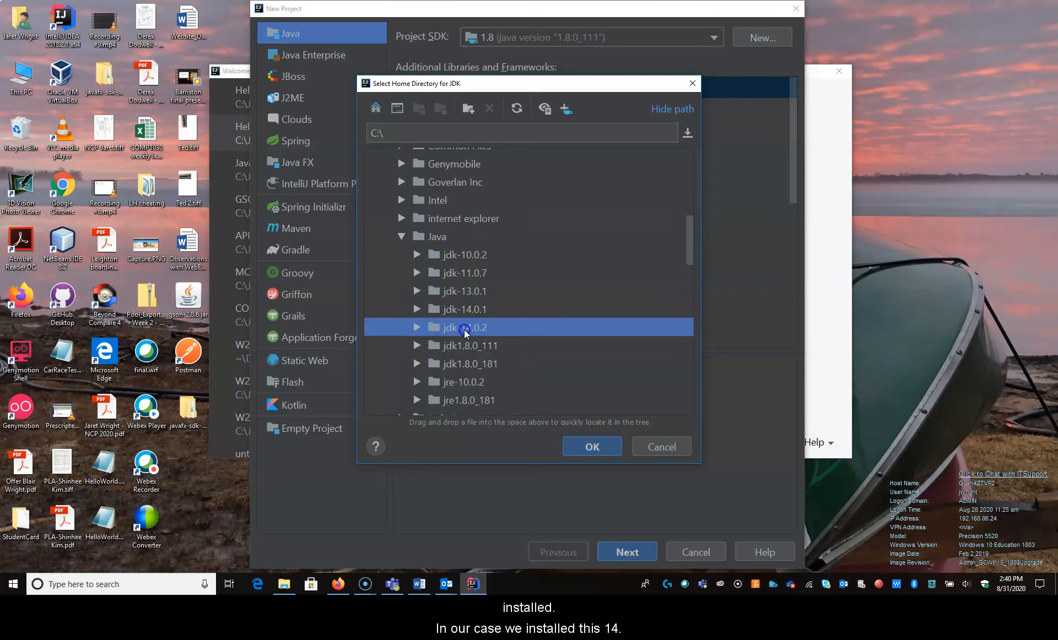
{"action": "left_click", "coordinate": [574, 454]}
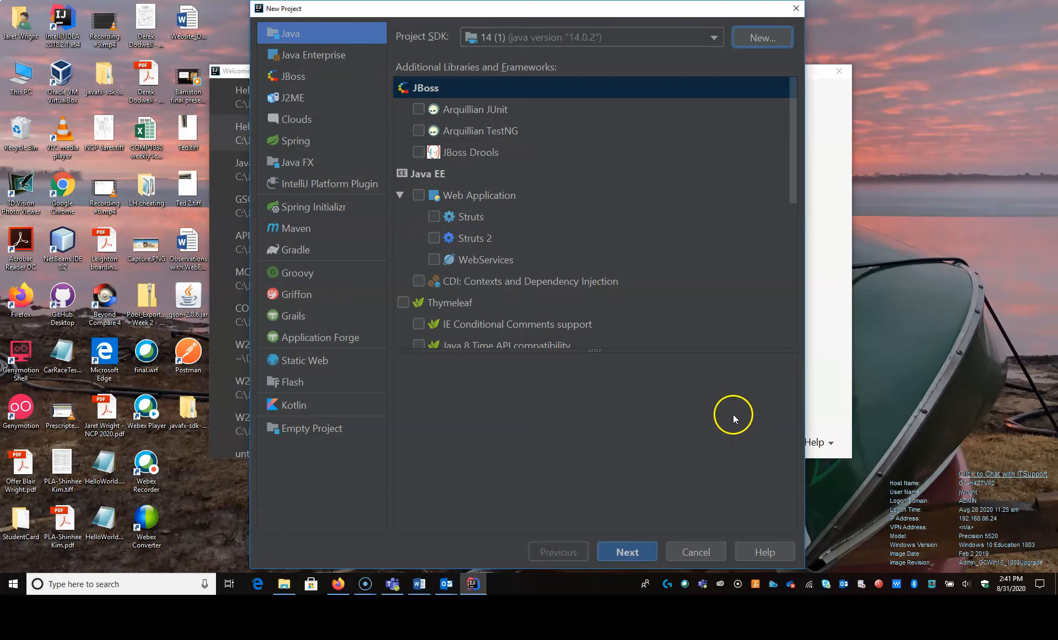
- Continue without a project template and name the project HelloWorld
{"action": "left_click", "coordinate": [630, 557]}
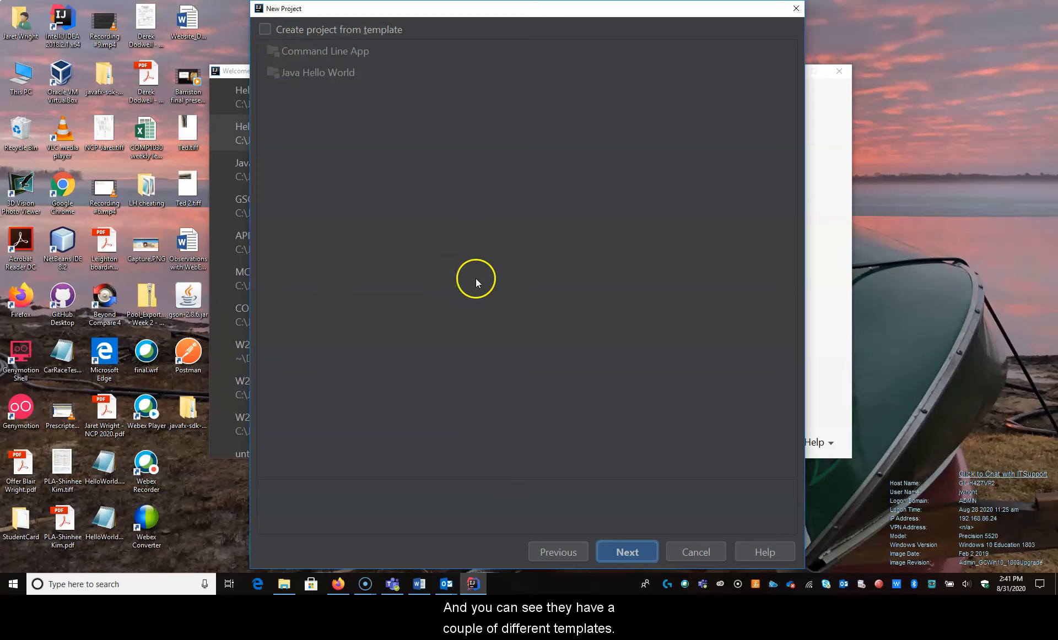
{"action": "left_click", "coordinate": [635, 549]}
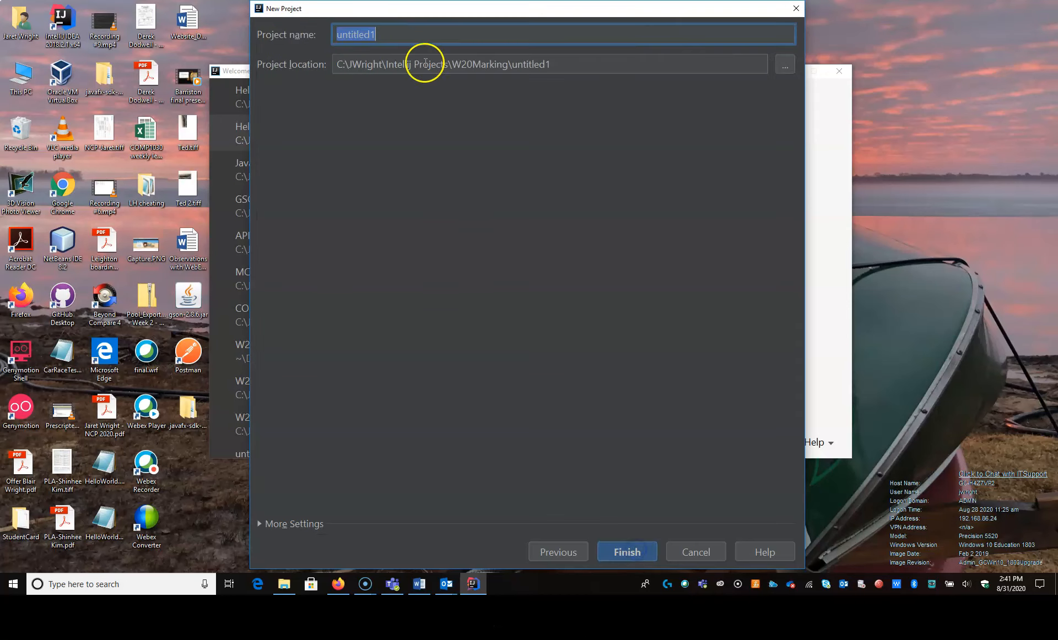
{"action": "type", "text": "Hel"}
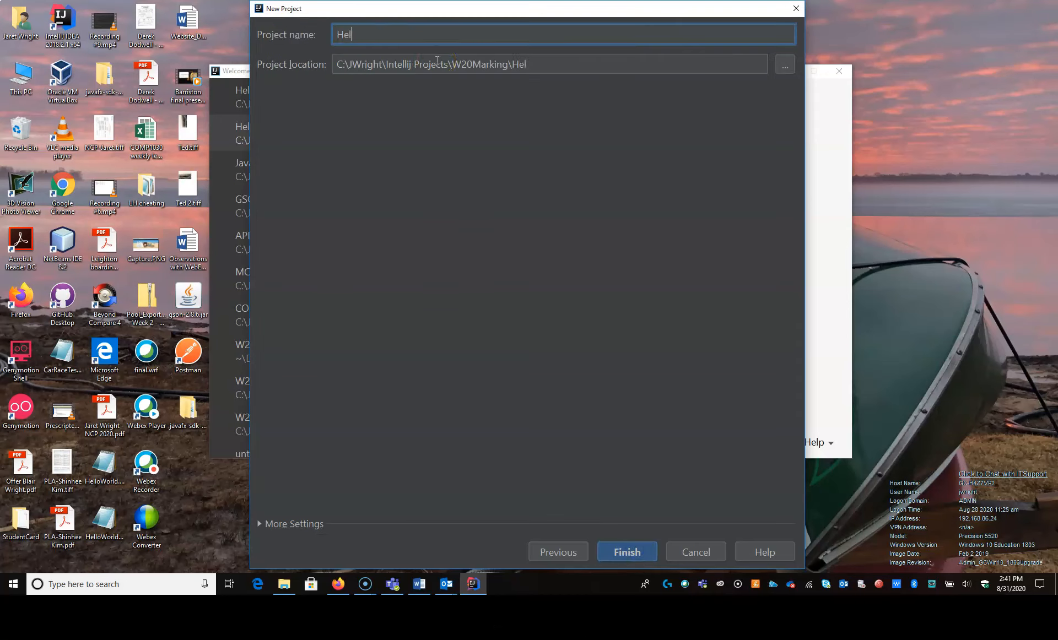
{"action": "type", "text": "loWorld"}
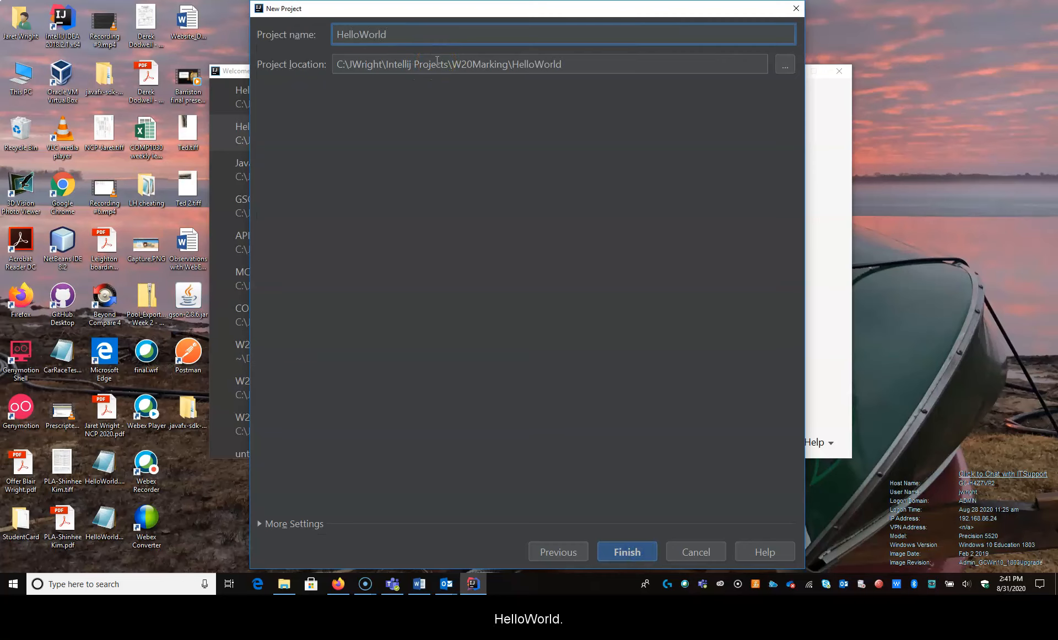
- Browse for a new project location and select the personal folder directly under the C: drive
{"action": "left_click_drag", "start_coordinate": [512, 65], "coordinate": [296, 79]}
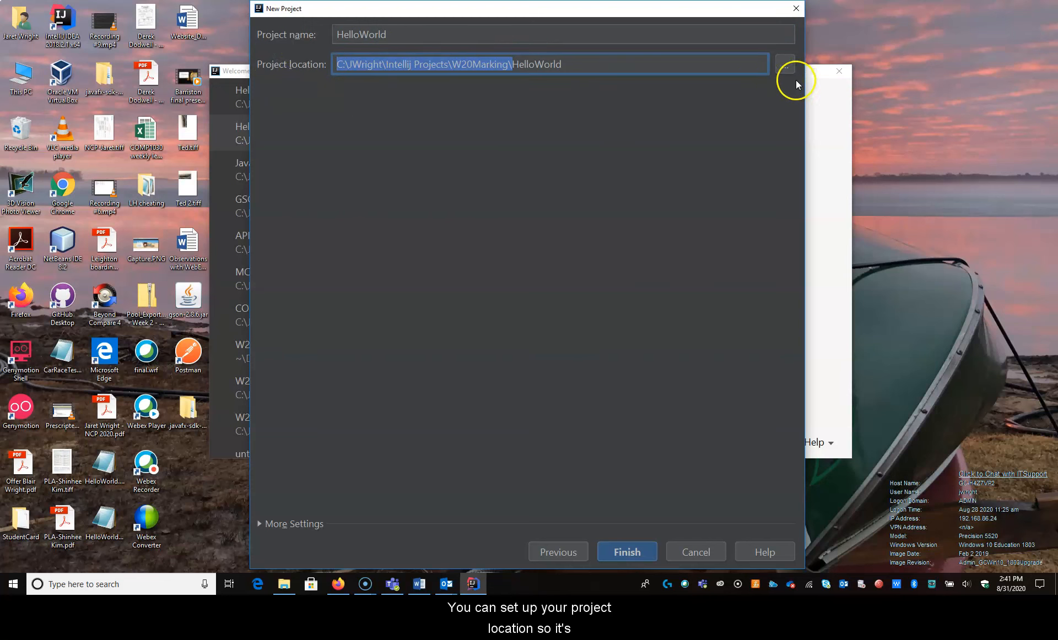
{"action": "left_click", "coordinate": [784, 65]}
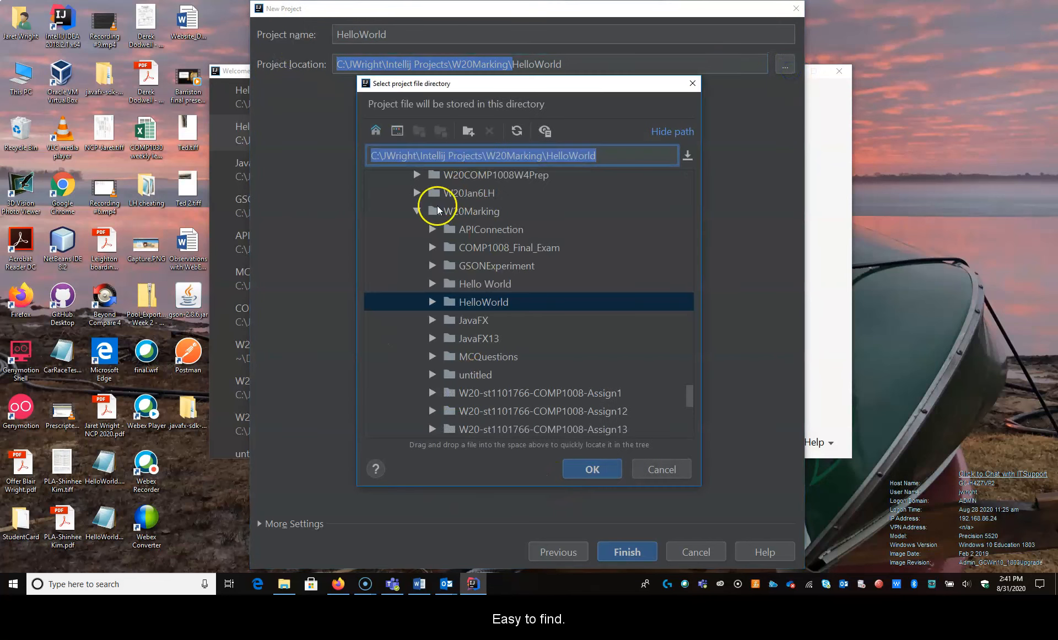
{"action": "left_click_drag", "start_coordinate": [693, 405], "coordinate": [682, 180]}
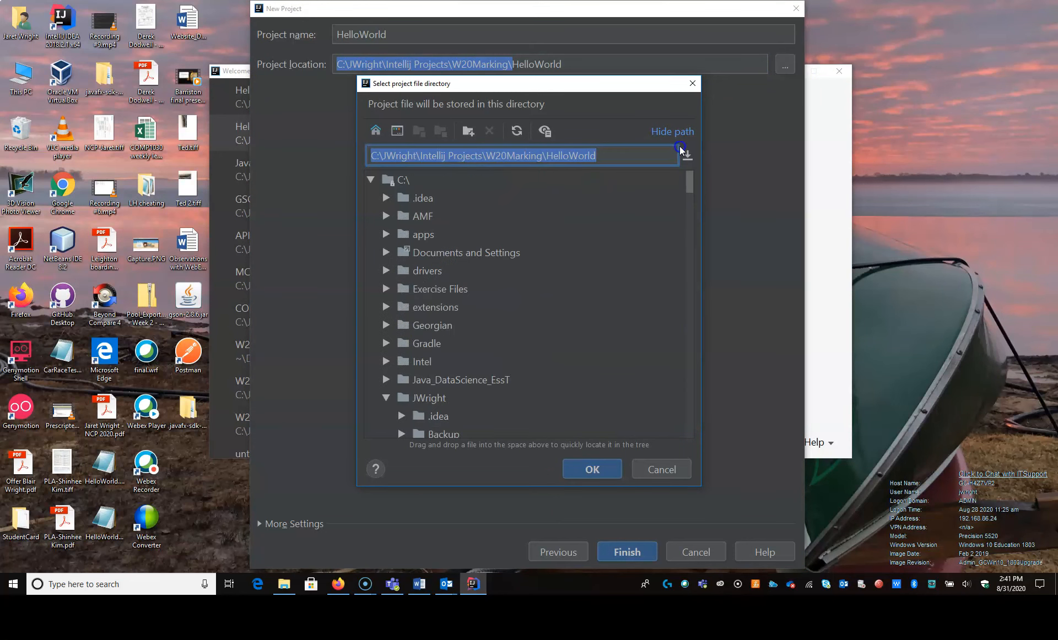
{"action": "left_click", "coordinate": [371, 180]}
{"action": "left_click", "coordinate": [371, 180]}
{"action": "scroll", "coordinate": [388, 358], "scroll_direction": "down", "scroll_amount": 1}
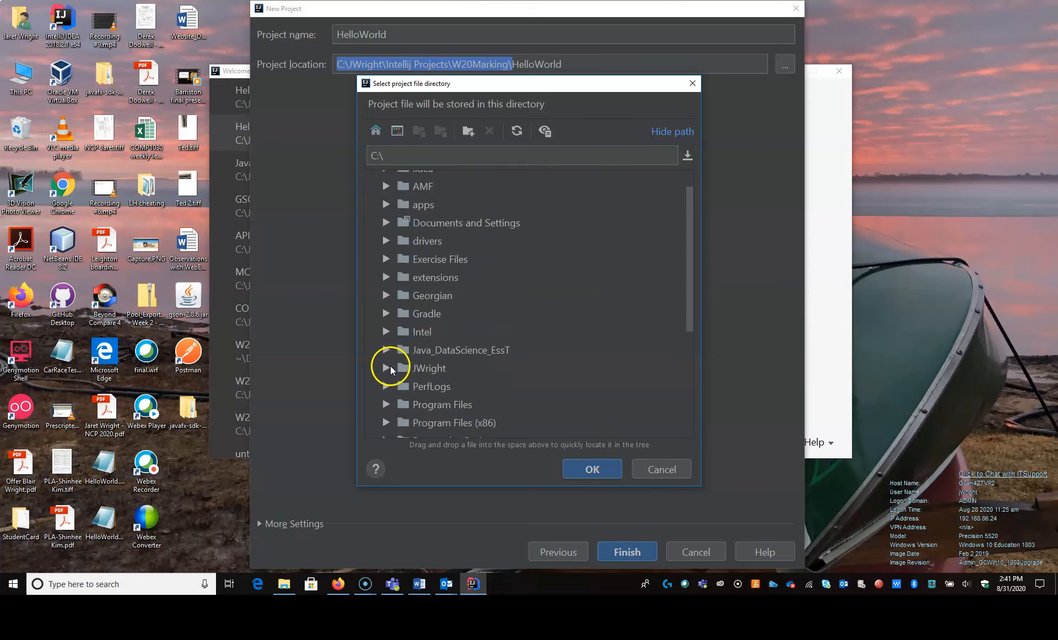
{"action": "left_click", "coordinate": [386, 368]}
{"action": "scroll", "coordinate": [404, 376], "scroll_direction": "down", "scroll_amount": 3}
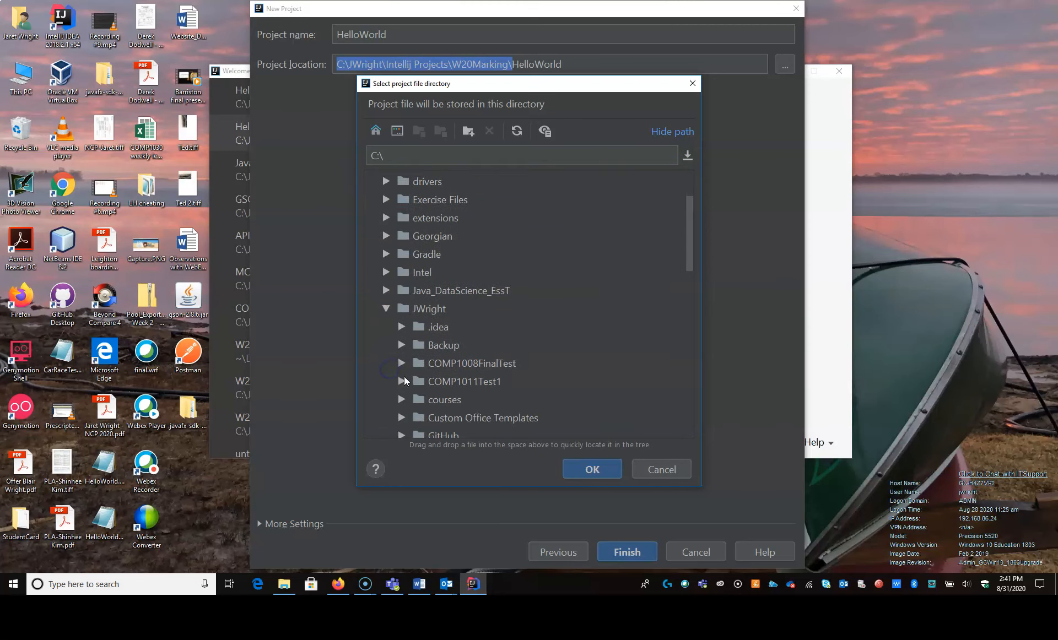
{"action": "scroll", "coordinate": [404, 380], "scroll_direction": "down", "scroll_amount": 2}
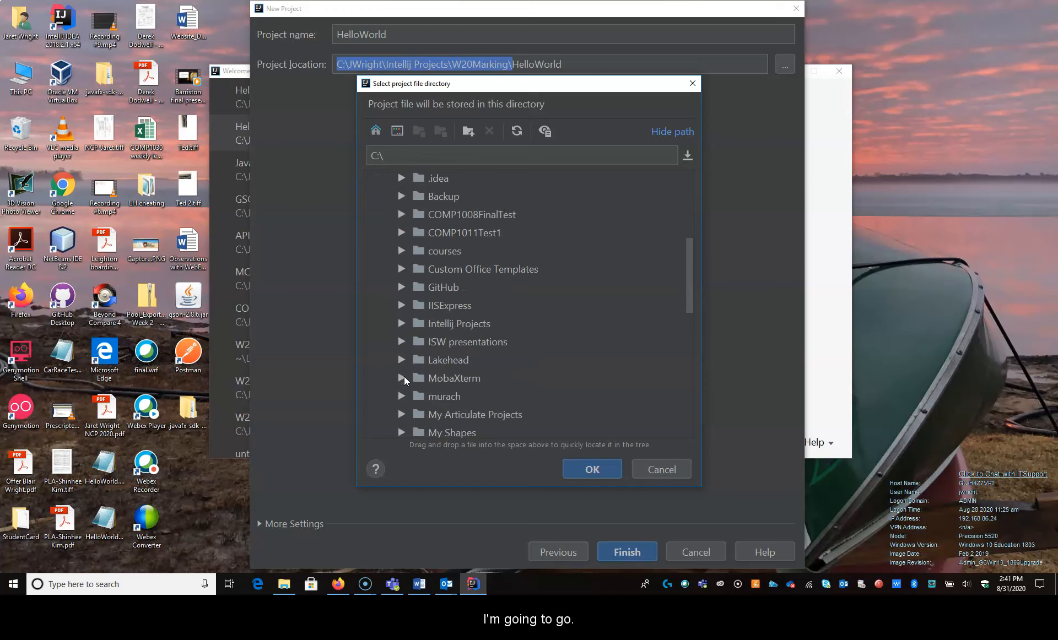
{"action": "scroll", "coordinate": [404, 374], "scroll_direction": "down", "scroll_amount": 3}
{"action": "scroll", "coordinate": [405, 373], "scroll_direction": "up", "scroll_amount": 4}
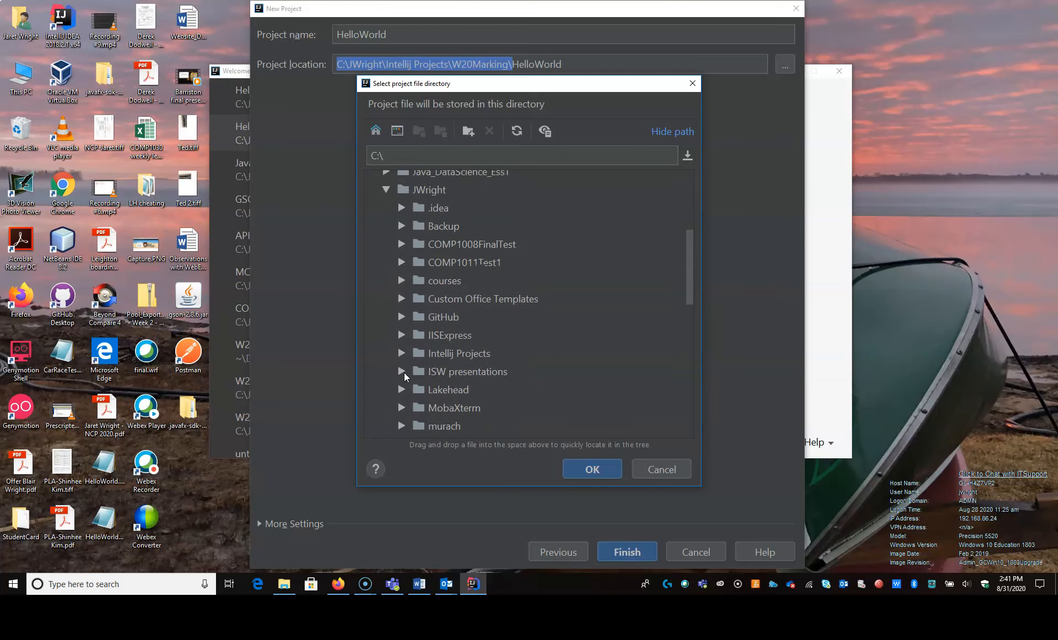
{"action": "scroll", "coordinate": [408, 350], "scroll_direction": "up", "scroll_amount": 3}
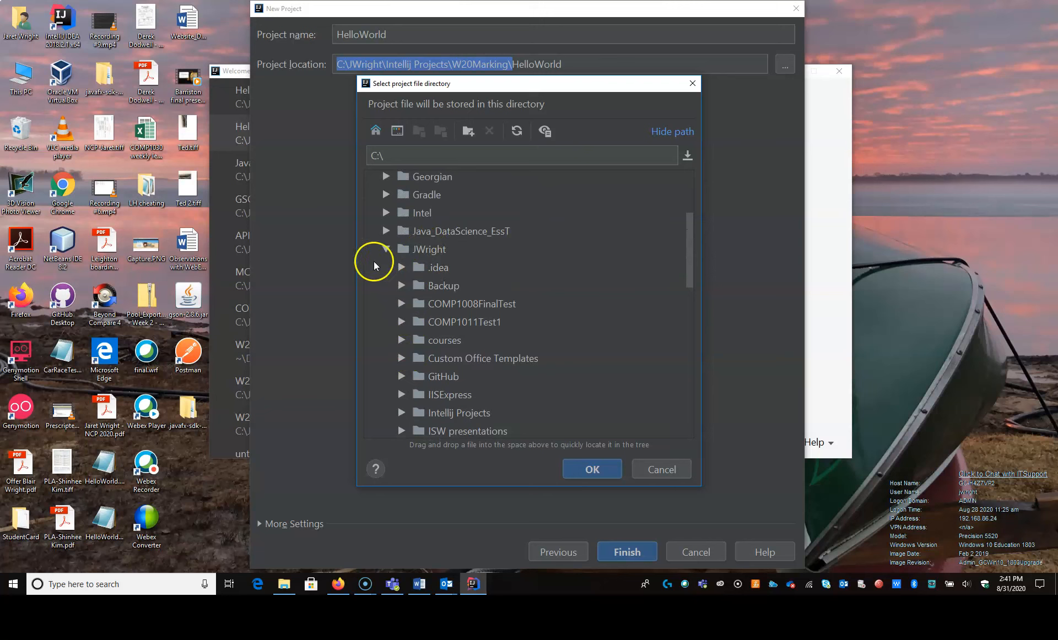
{"action": "left_click", "coordinate": [379, 248]}
{"action": "left_click", "coordinate": [385, 250]}
- Browse to the Desktop folder inside the personal profile under C:\Users
{"action": "scroll", "coordinate": [420, 307], "scroll_direction": "down", "scroll_amount": 2}
{"action": "left_click", "coordinate": [385, 334]}
{"action": "scroll", "coordinate": [399, 361], "scroll_direction": "down", "scroll_amount": 3}
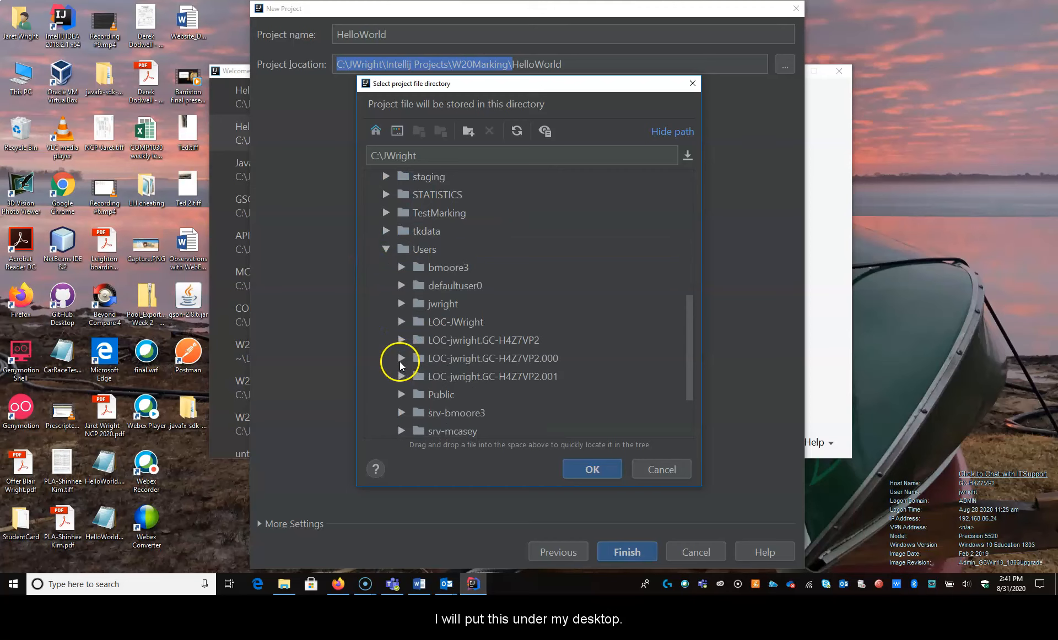
{"action": "left_click", "coordinate": [401, 303]}
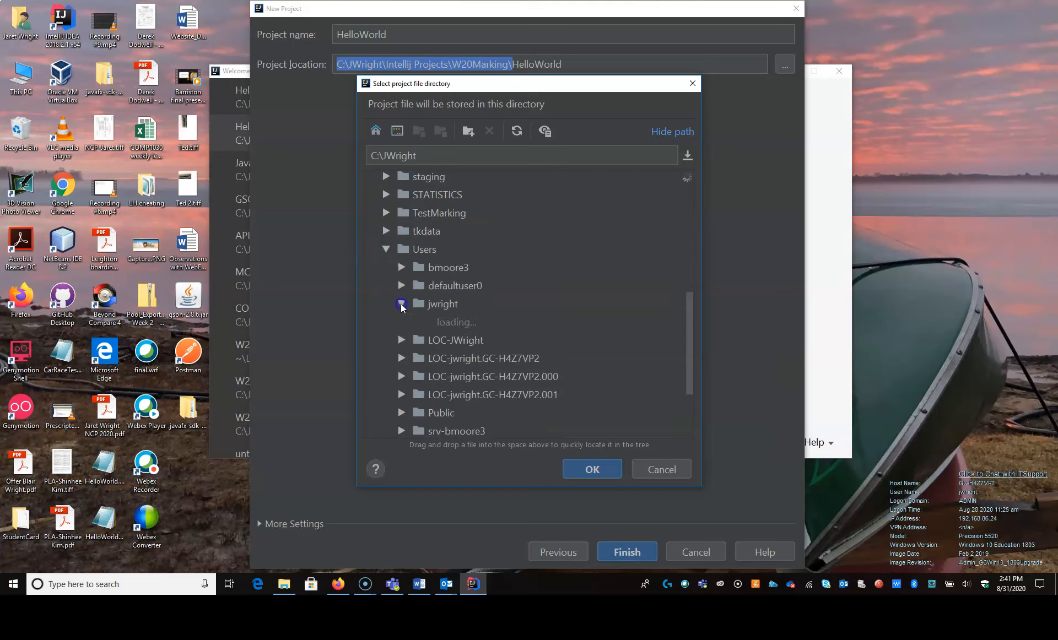
{"action": "scroll", "coordinate": [412, 324], "scroll_direction": "down", "scroll_amount": 1}
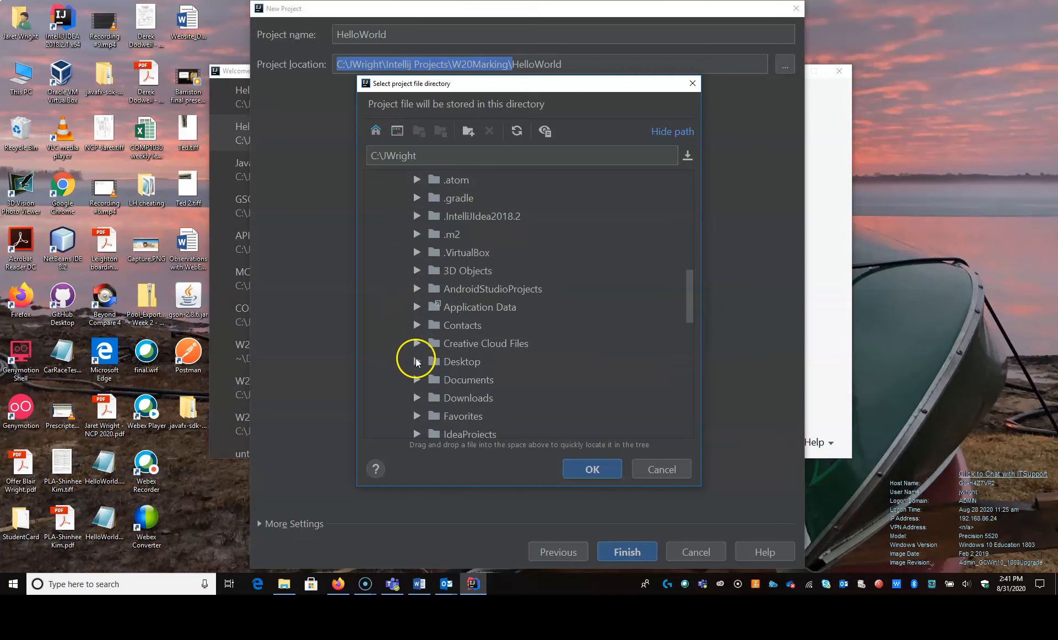
{"action": "left_click", "coordinate": [416, 357]}
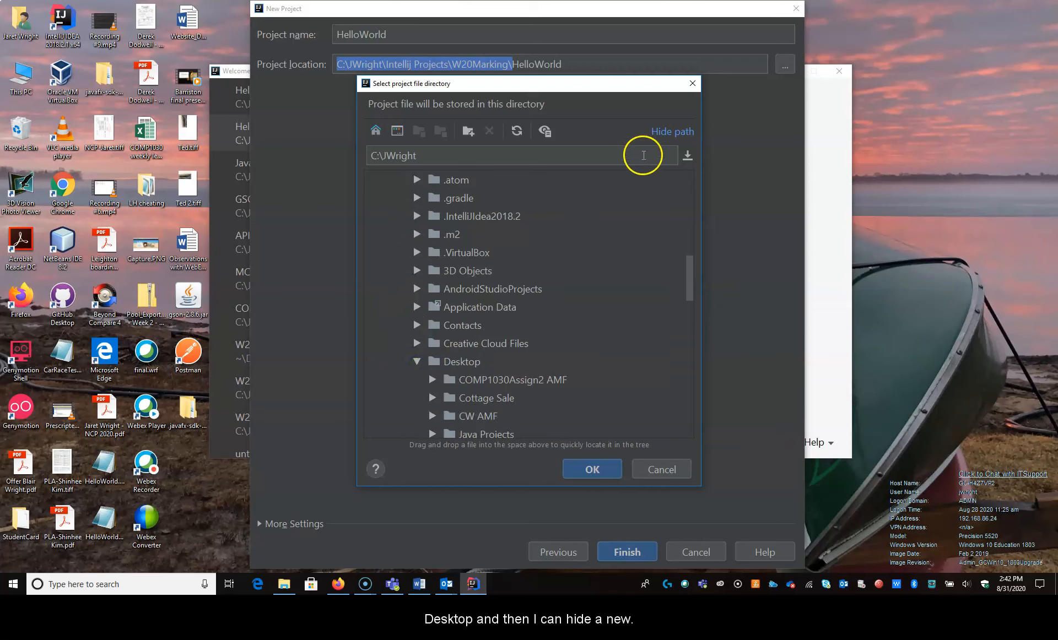
- Create a new folder named COMP1011 and choose it as the project location
{"action": "left_click", "coordinate": [471, 131]}
{"action": "left_click", "coordinate": [489, 286]}
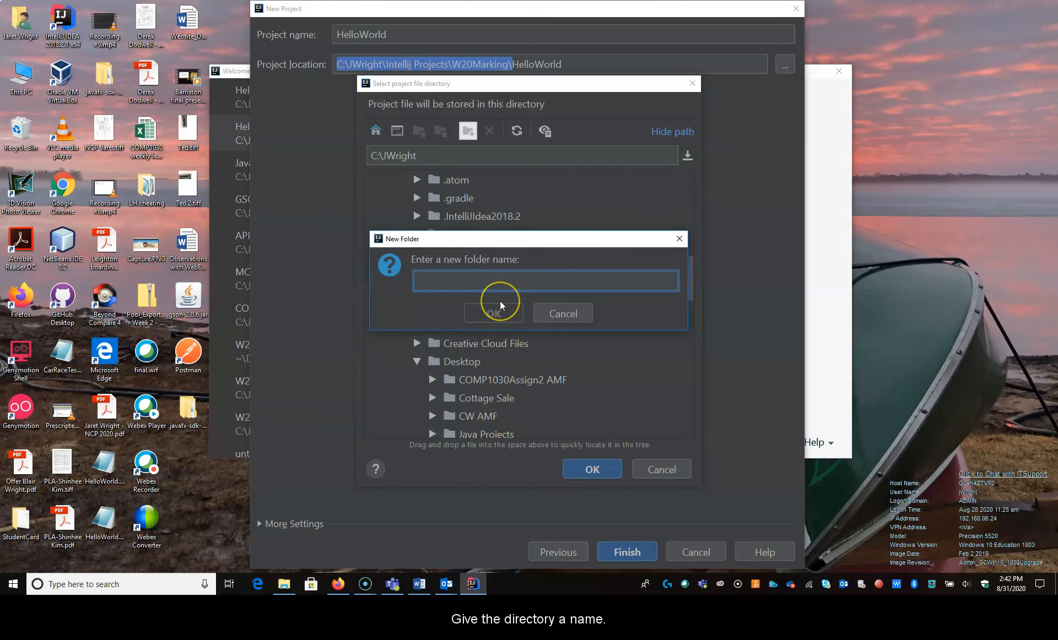
{"action": "type", "text": "COMP1011"}
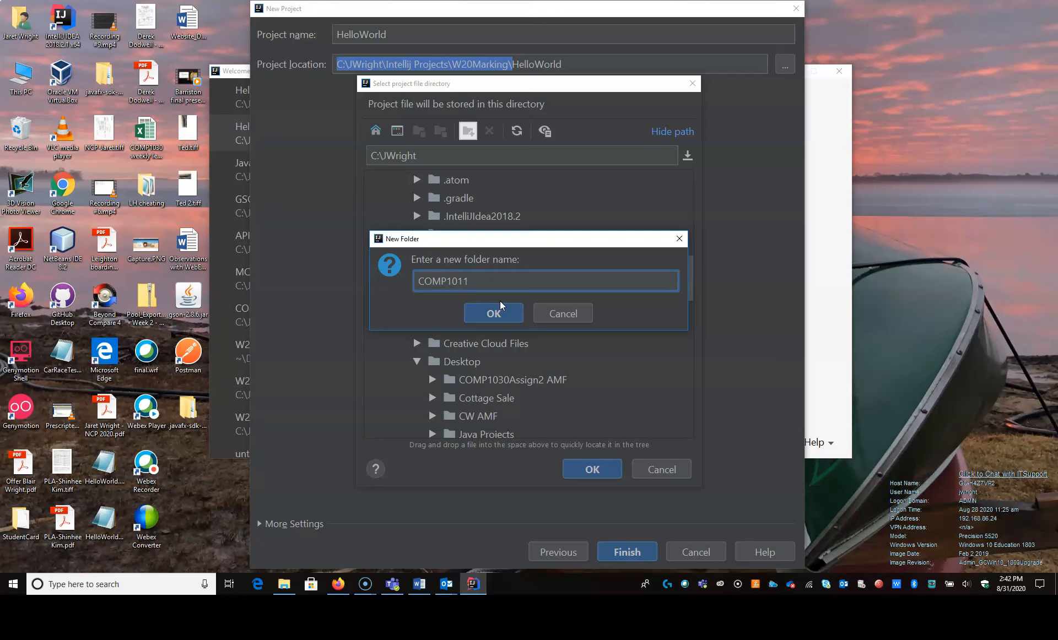
{"action": "left_click", "coordinate": [501, 302]}
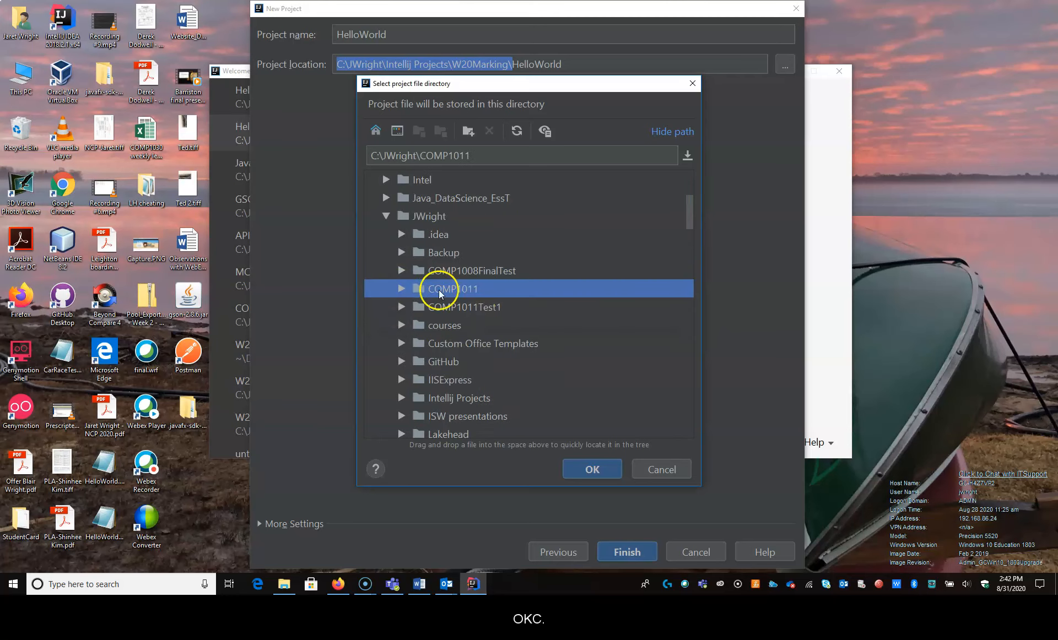
{"action": "left_click", "coordinate": [581, 470]}
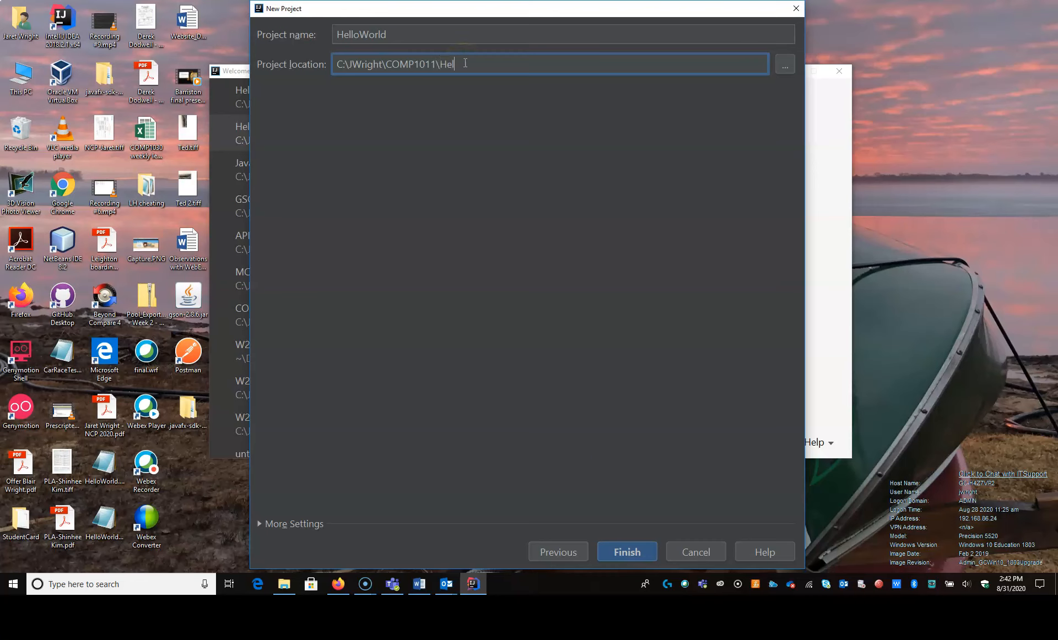
- Finish creating the project directly in the COMP1011 folder and close the Tip of the Day
{"action": "left_click", "coordinate": [454, 67]}
{"action": "key", "text": "BackSpace"}
{"action": "left_click", "coordinate": [418, 66]}
{"action": "left_click", "coordinate": [647, 553]}
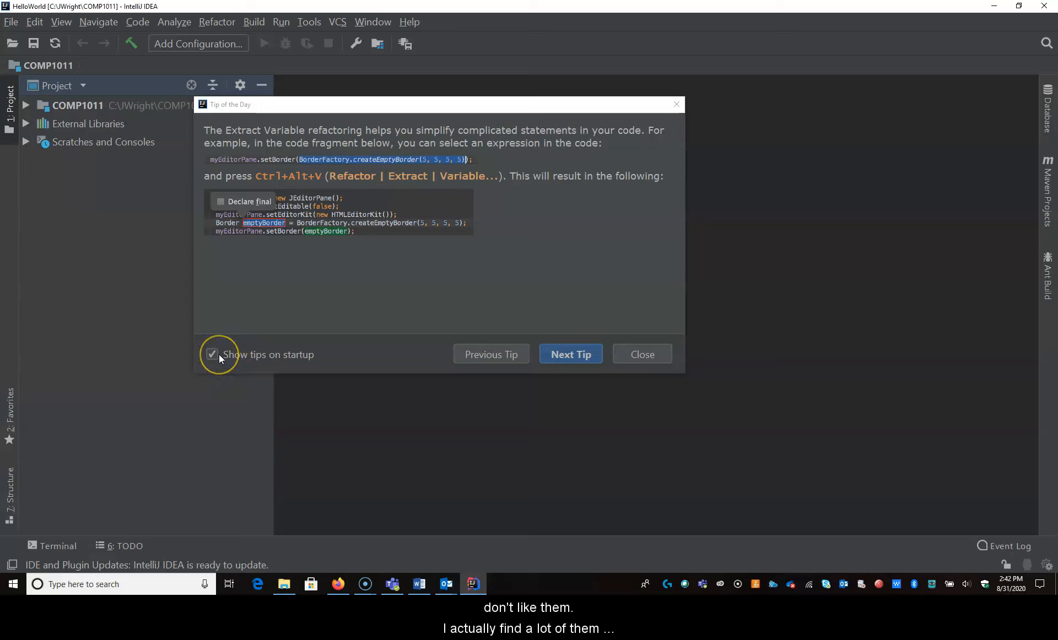
{"action": "left_click", "coordinate": [638, 350]}
{"action": "left_click", "coordinate": [639, 354]}
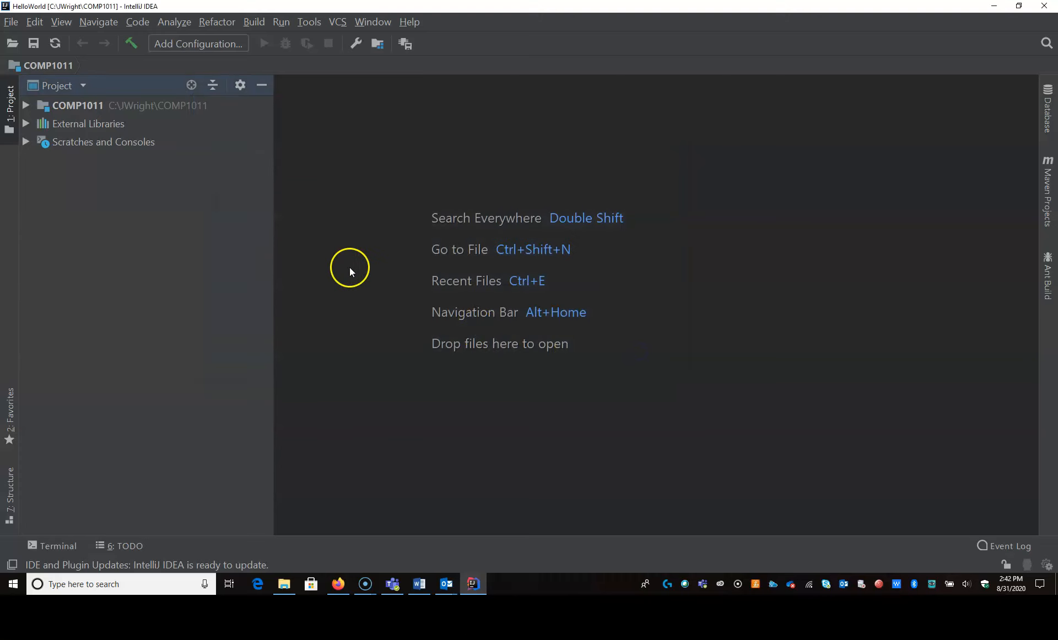
- Expand the COMP1011 project and examine the files in its .idea folder, leaving that folder collapsed
{"action": "left_click", "coordinate": [26, 105]}
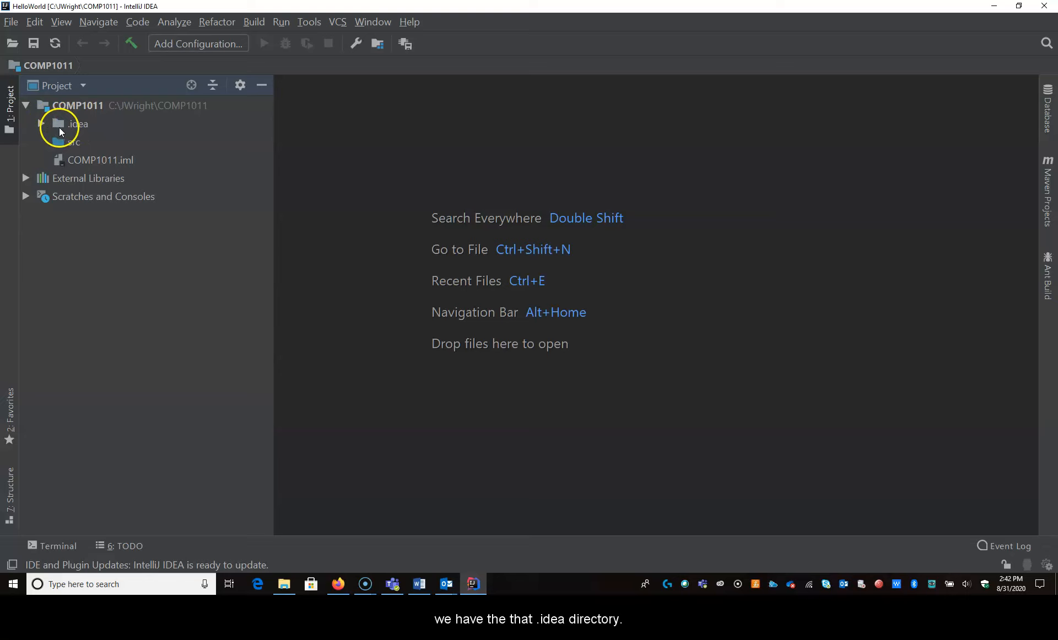
{"action": "left_click", "coordinate": [42, 125]}
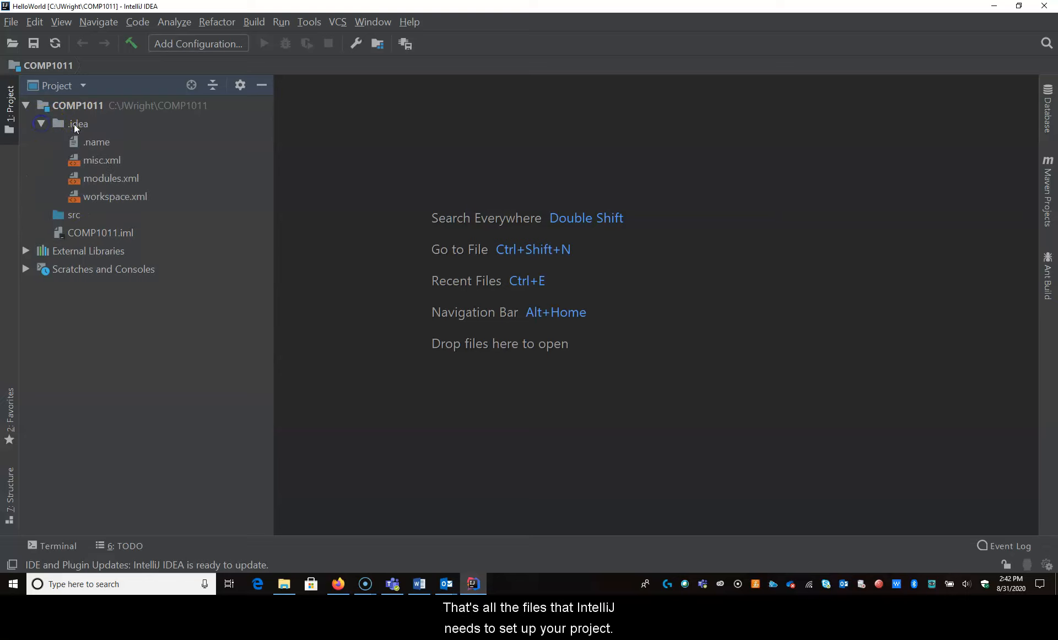
{"action": "left_click", "coordinate": [43, 124]}
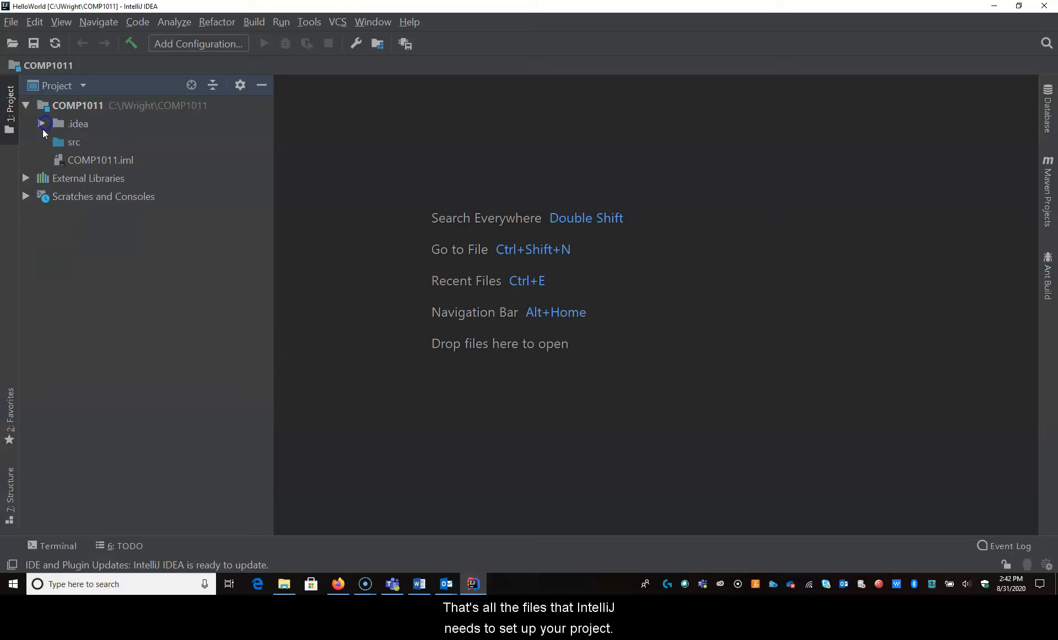
- Create a new Java class named HelloWorld in the src folder
{"action": "left_click", "coordinate": [73, 143]}
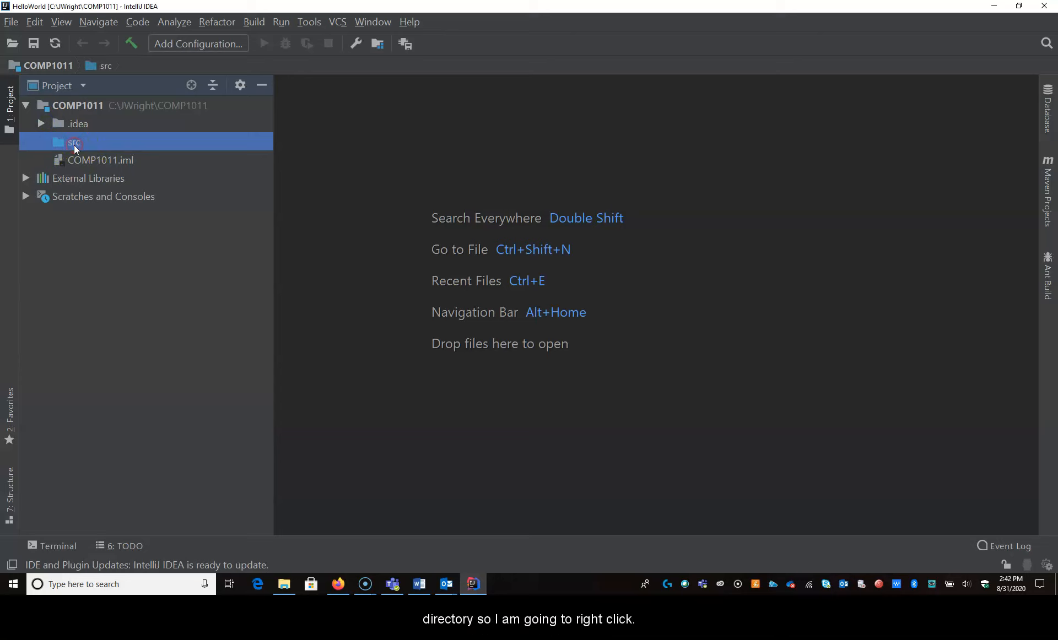
{"action": "key", "text": "ctrl+shift+f"}
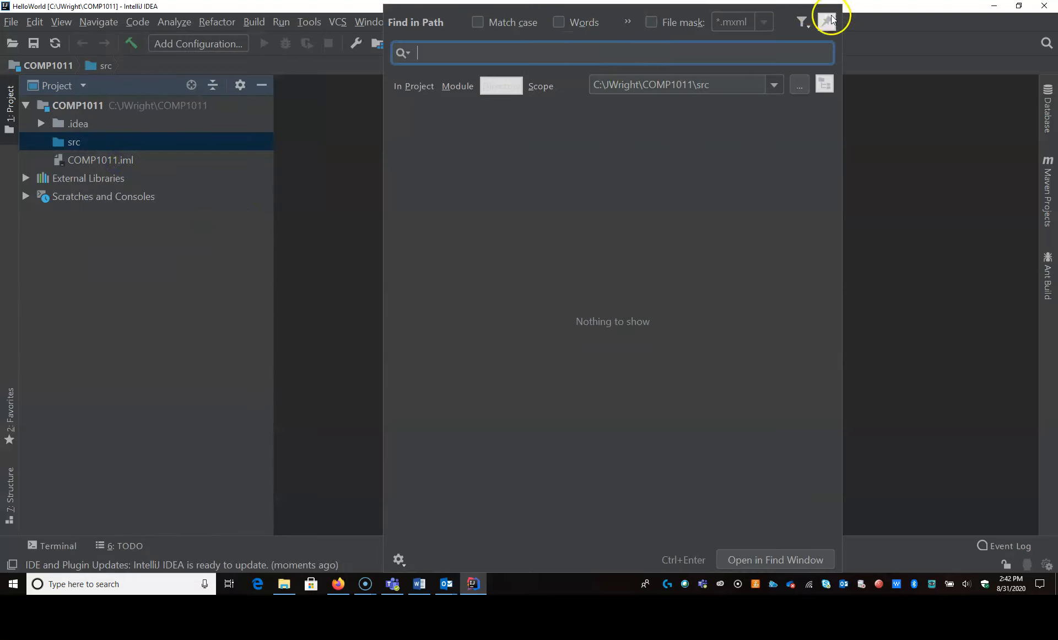
{"action": "key", "text": "Escape"}
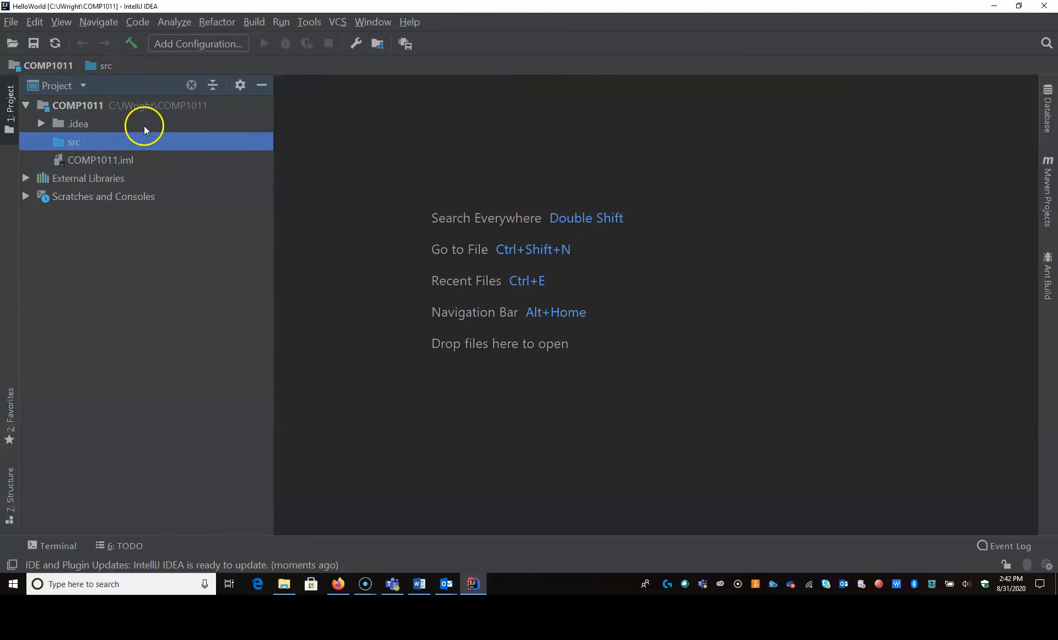
{"action": "right_click", "coordinate": [67, 147]}
{"action": "mouse_move", "coordinate": [123, 30]}
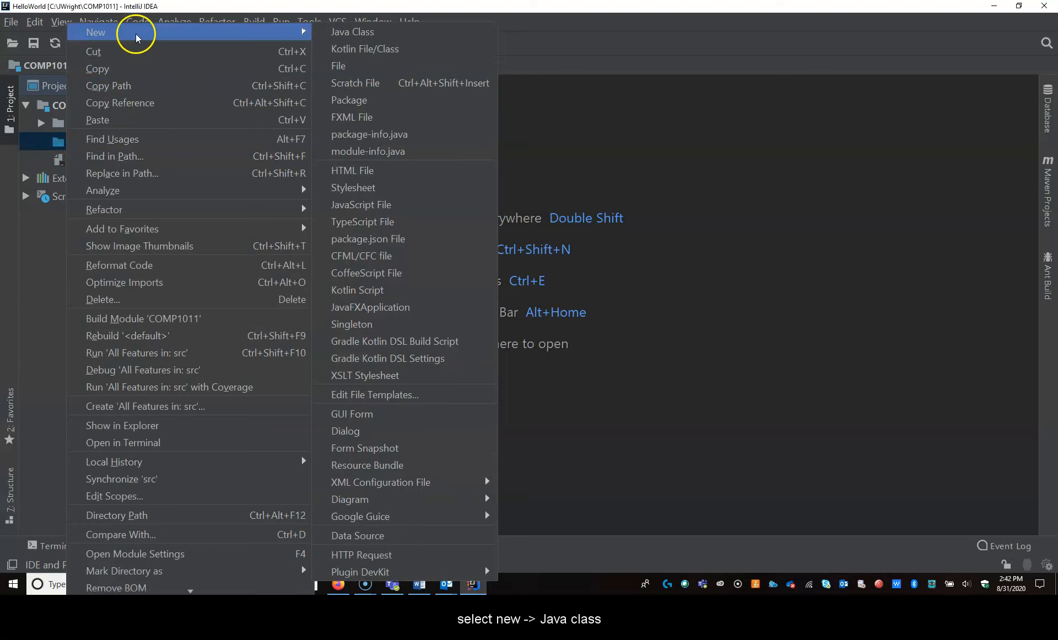
{"action": "left_click", "coordinate": [353, 31]}
{"action": "type", "text": "HelloWorld"}
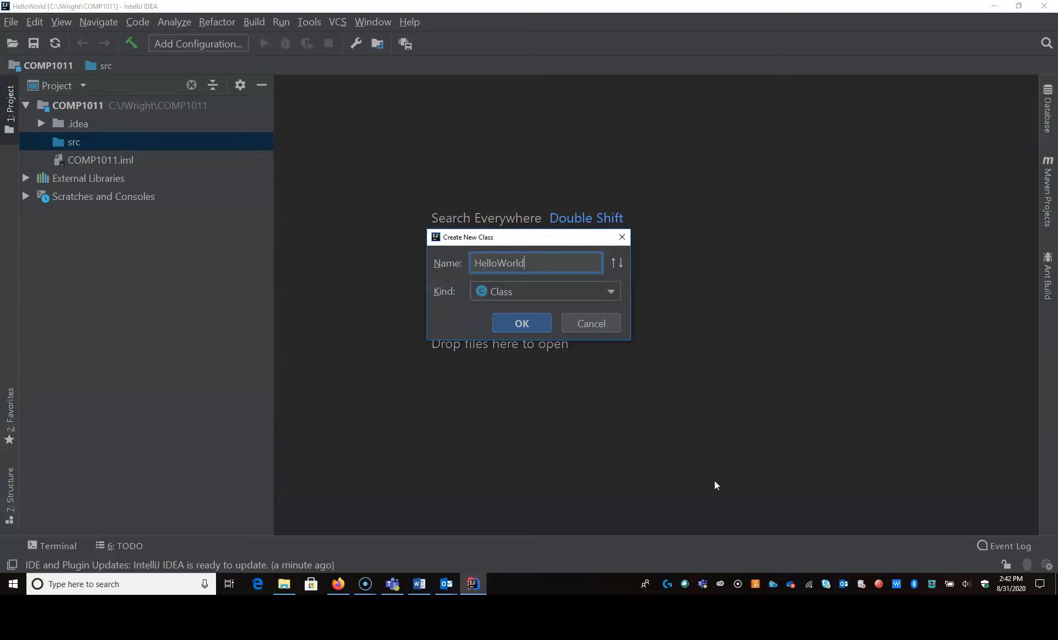
{"action": "key", "text": "Return"}
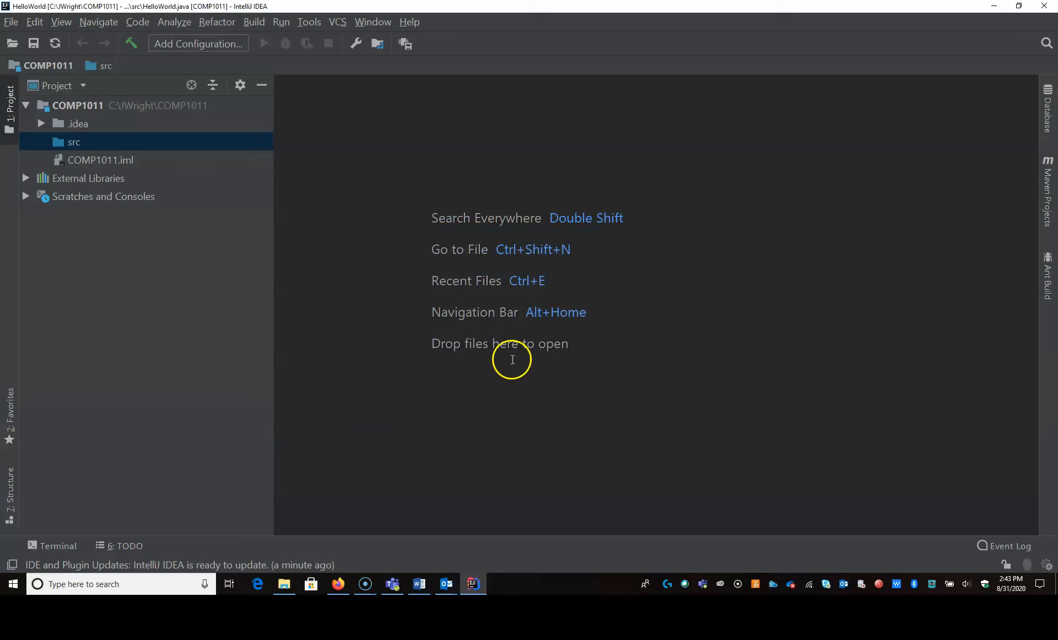
- Add a public static void main(String[] args) method with an empty braced body inside the HelloWorld class
{"action": "left_click", "coordinate": [610, 105]}
{"action": "key", "text": "Return"}
{"action": "type", "text": "publ"}
{"action": "type", "text": "ic static void "}
{"action": "type", "text": "main(String[] a"}
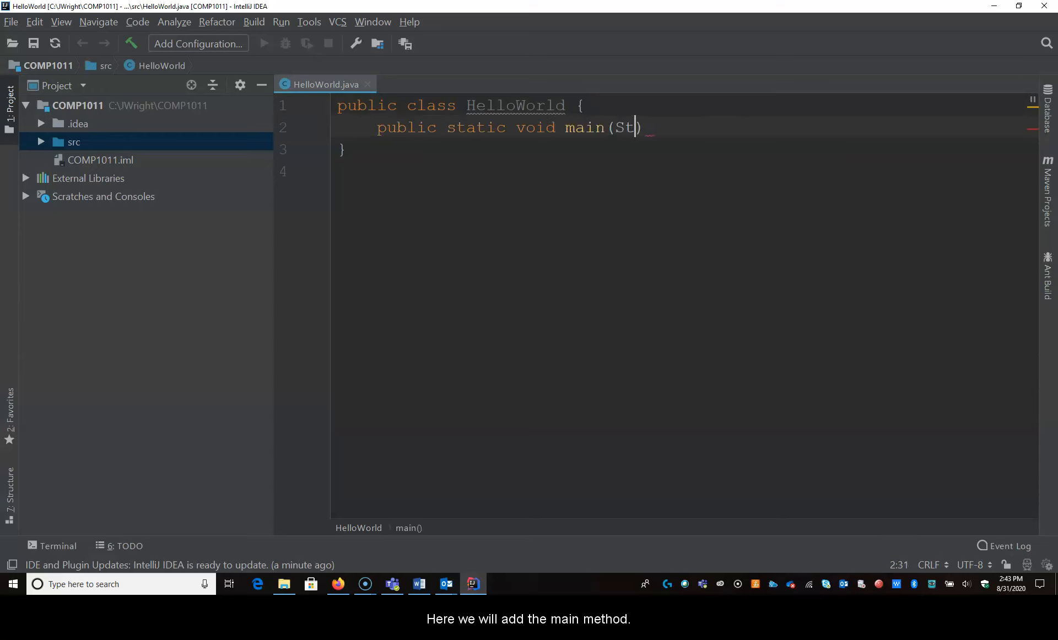
{"action": "type", "text": "rgs"}
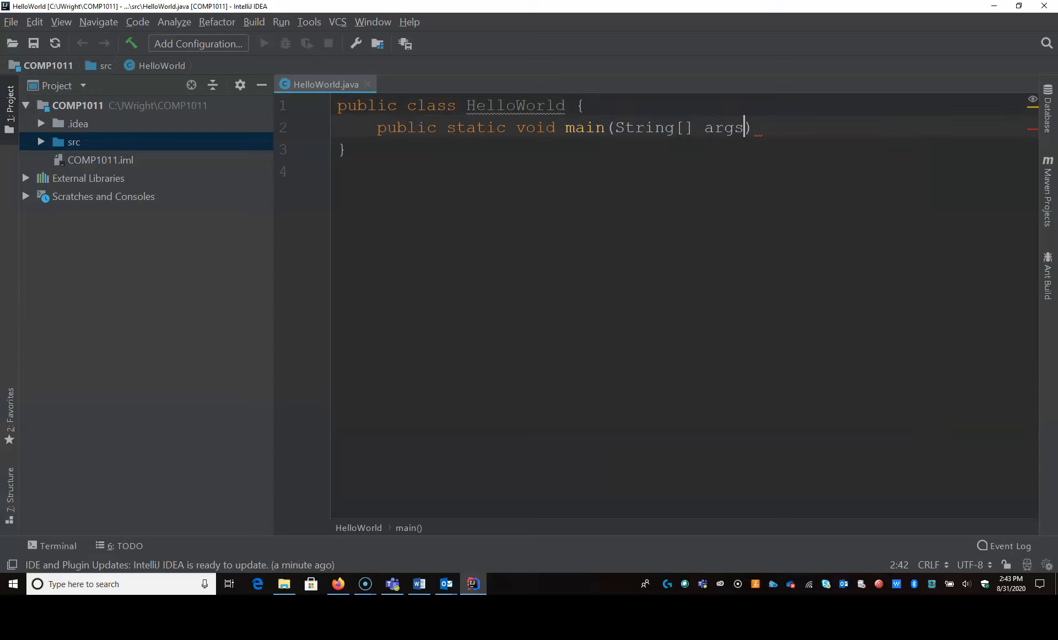
{"action": "key", "text": "End"}
{"action": "key", "text": "Return"}
{"action": "type", "text": "{"}
{"action": "key", "text": "Return"}
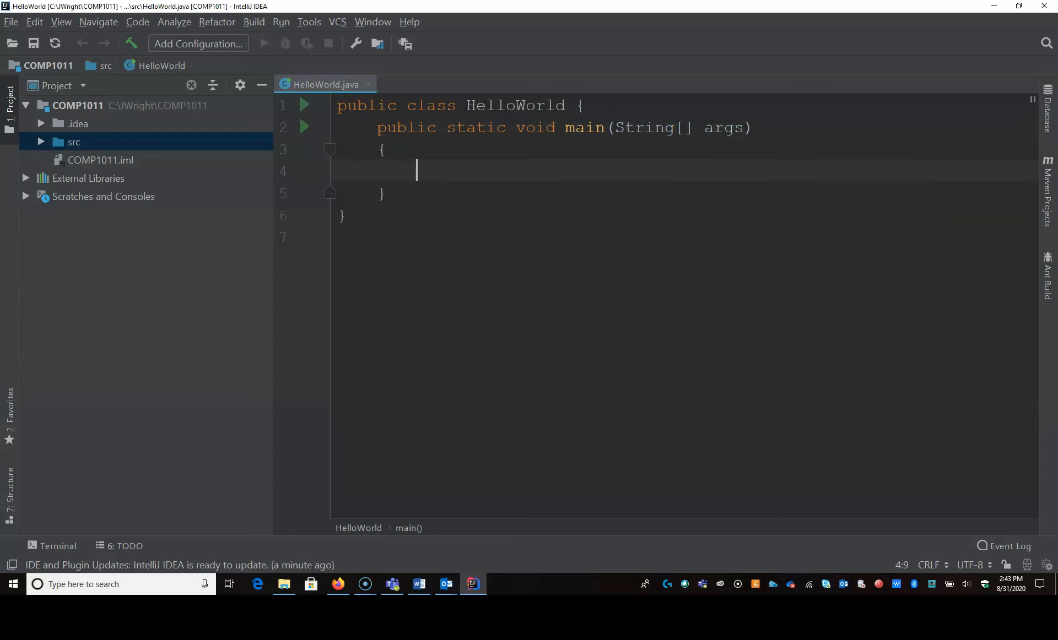
- Insert a System.out.println() statement in the body of the main method
{"action": "type", "text": "sout"}
{"action": "key", "text": "Return"}
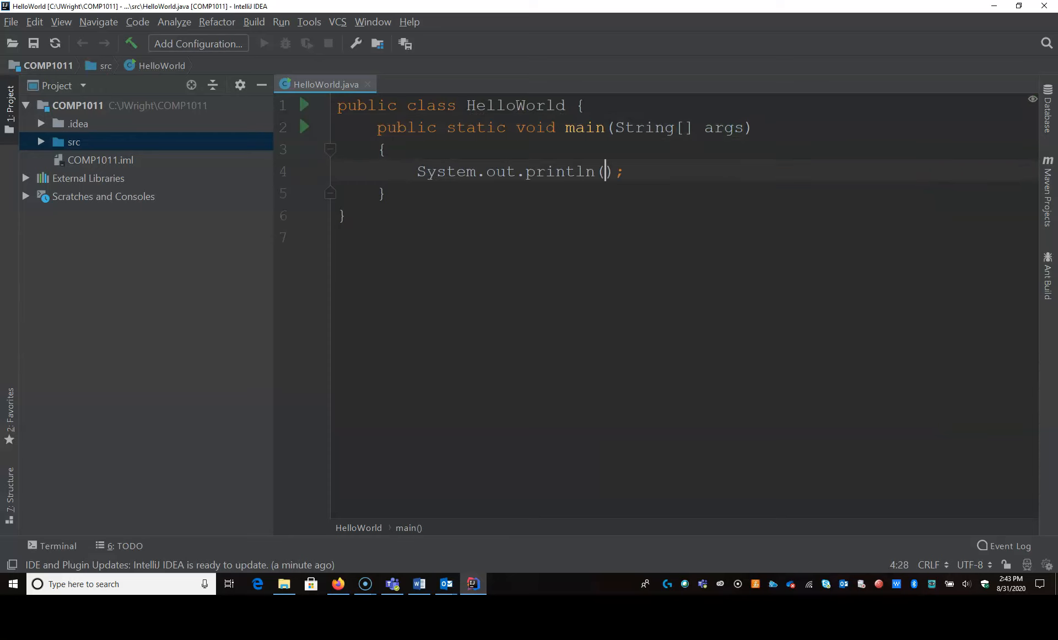